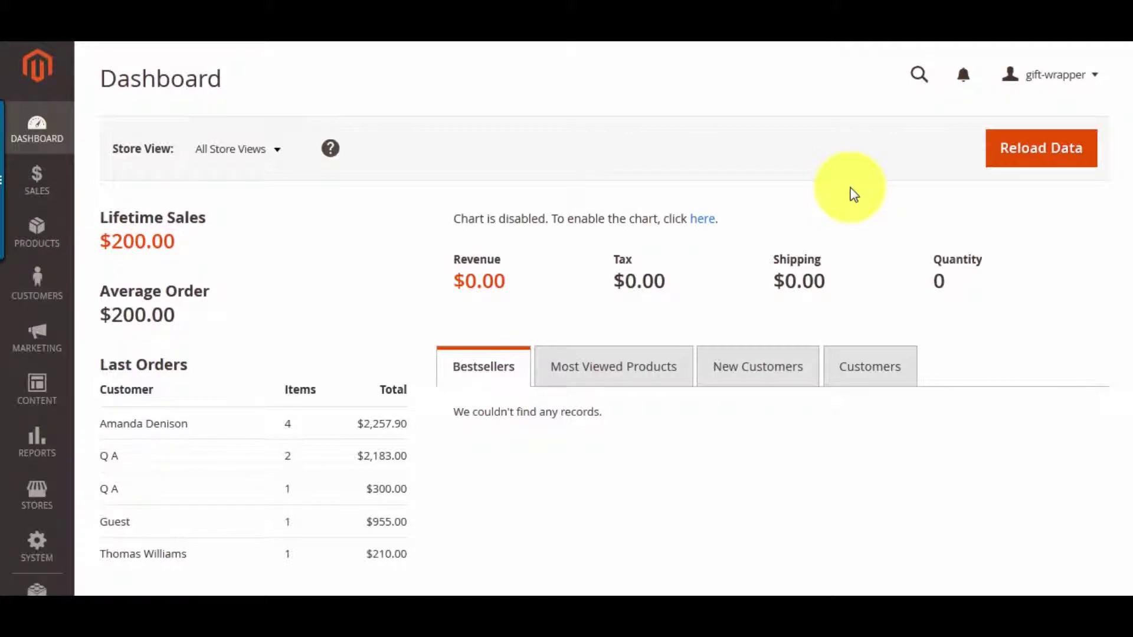
# Step: Create a new product of type Gift Wrapper from the product catalog
pyautogui.click(40, 234)
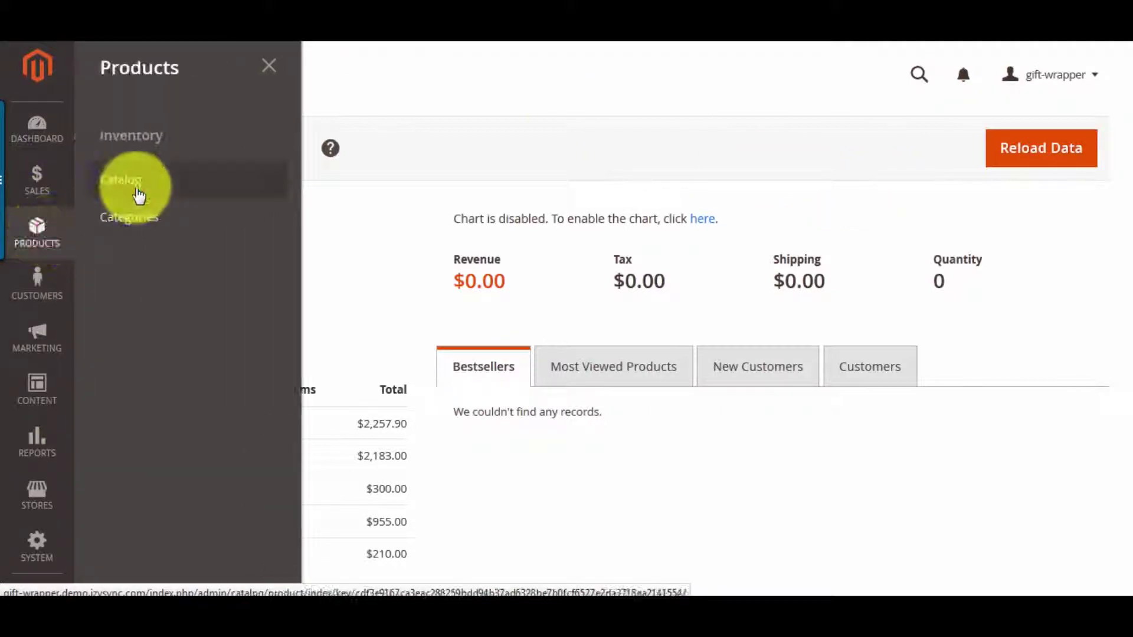
pyautogui.click(138, 194)
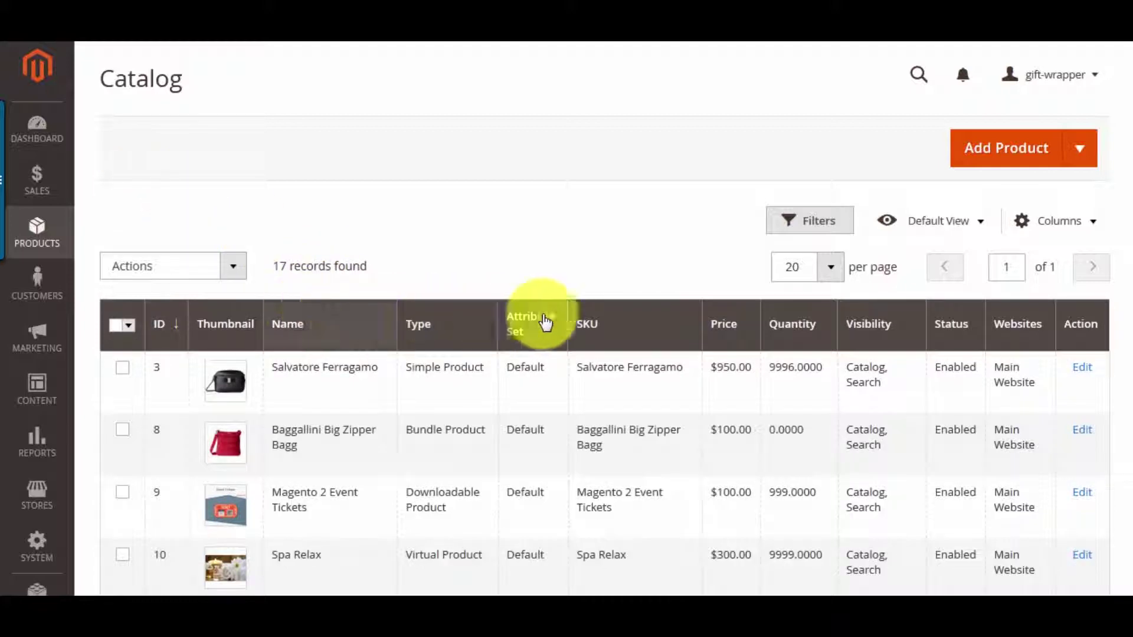
pyautogui.click(1085, 153)
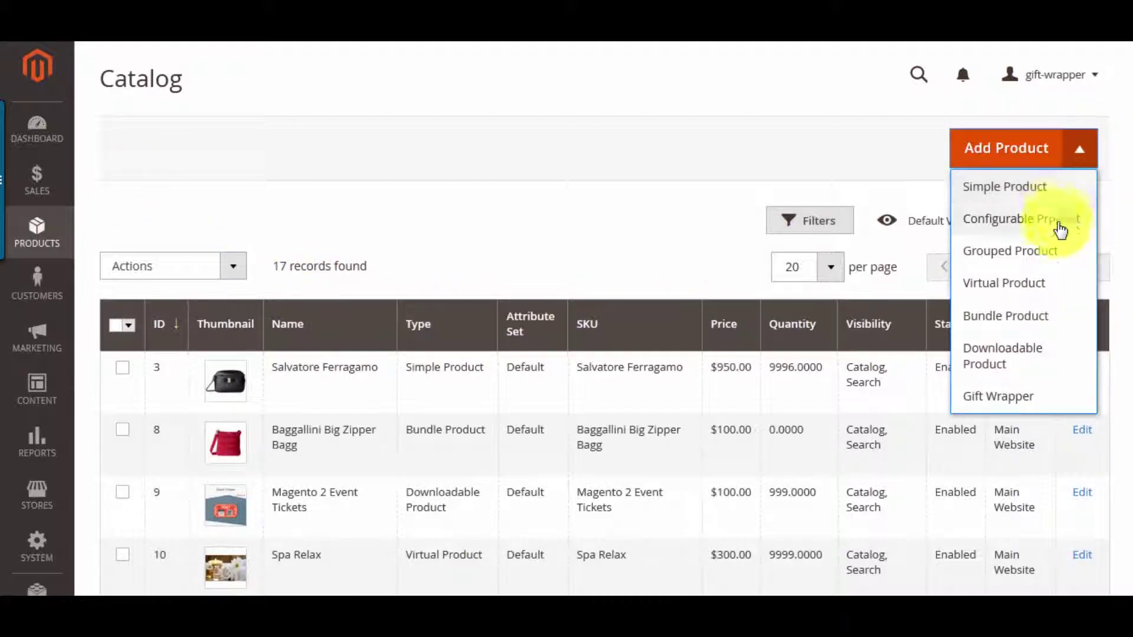
pyautogui.click(998, 402)
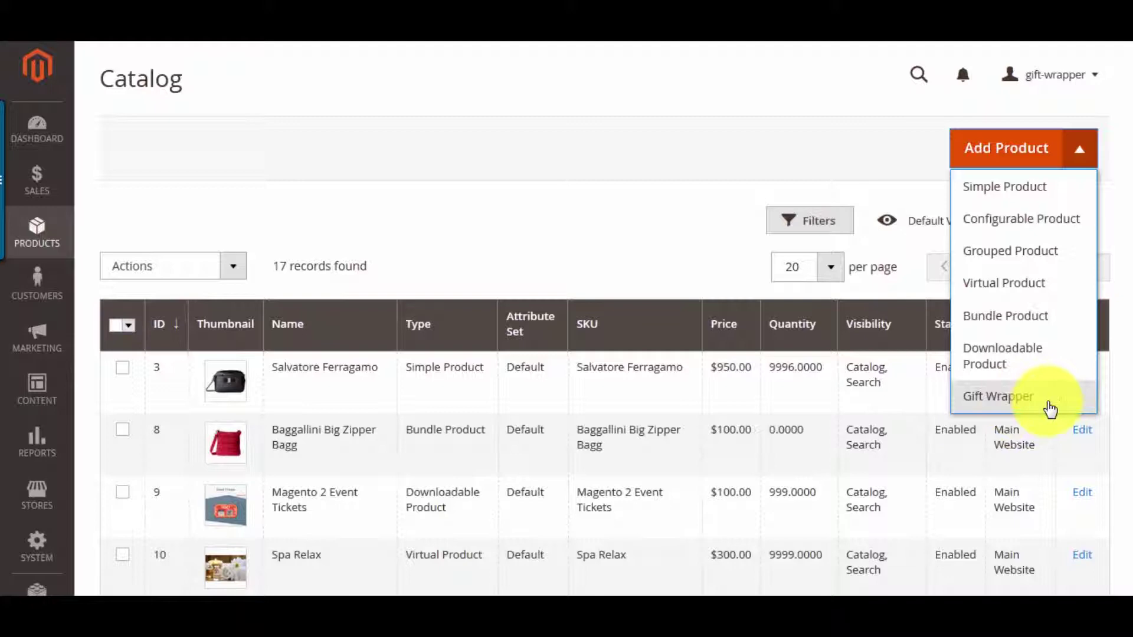
pyautogui.click(1037, 408)
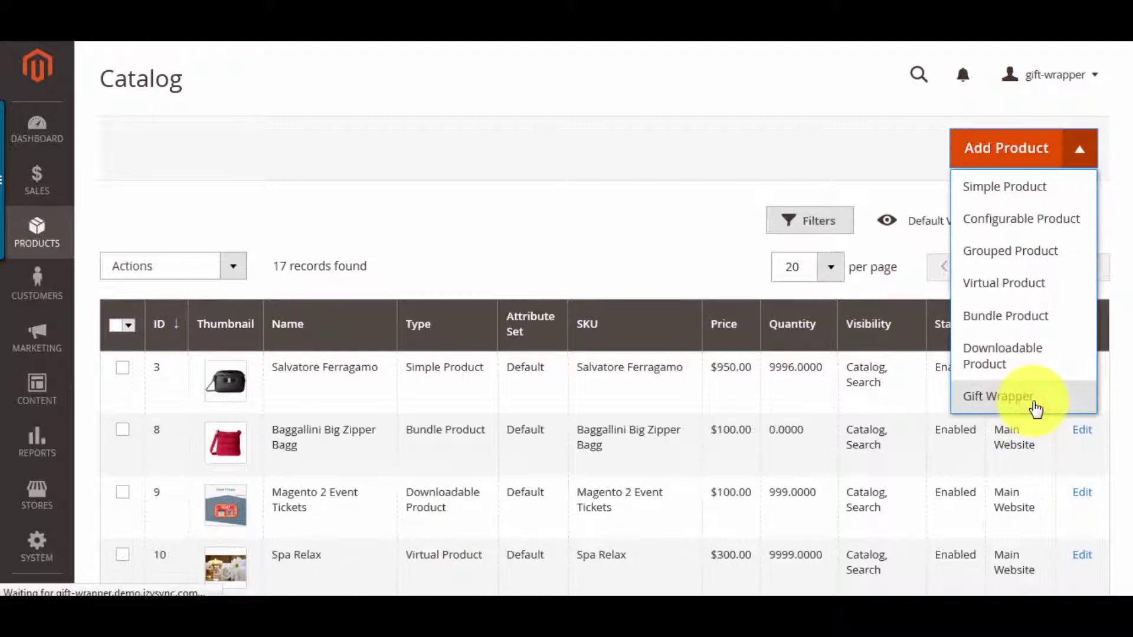
# Step: Name the product Poppy Floral Roll Wrap, with SKU Poppy Floral Roll Wrap_1 and a price of $5.95
pyautogui.click(644, 347)
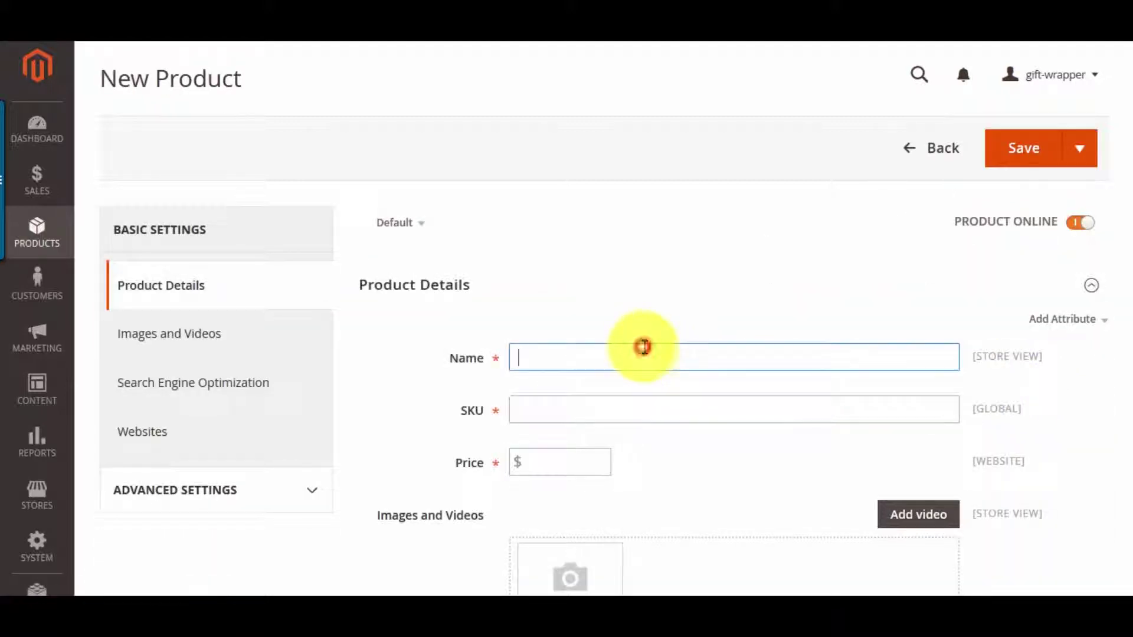
pyautogui.write('Poppy Floral Roll Wrap')
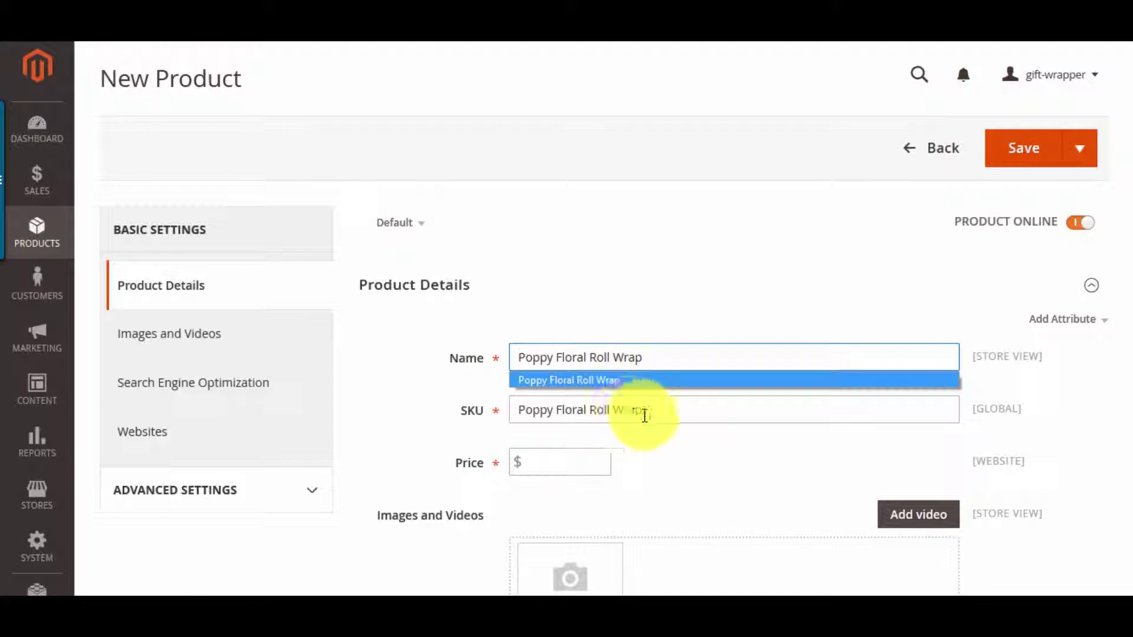
pyautogui.click(692, 417)
pyautogui.write('_1')
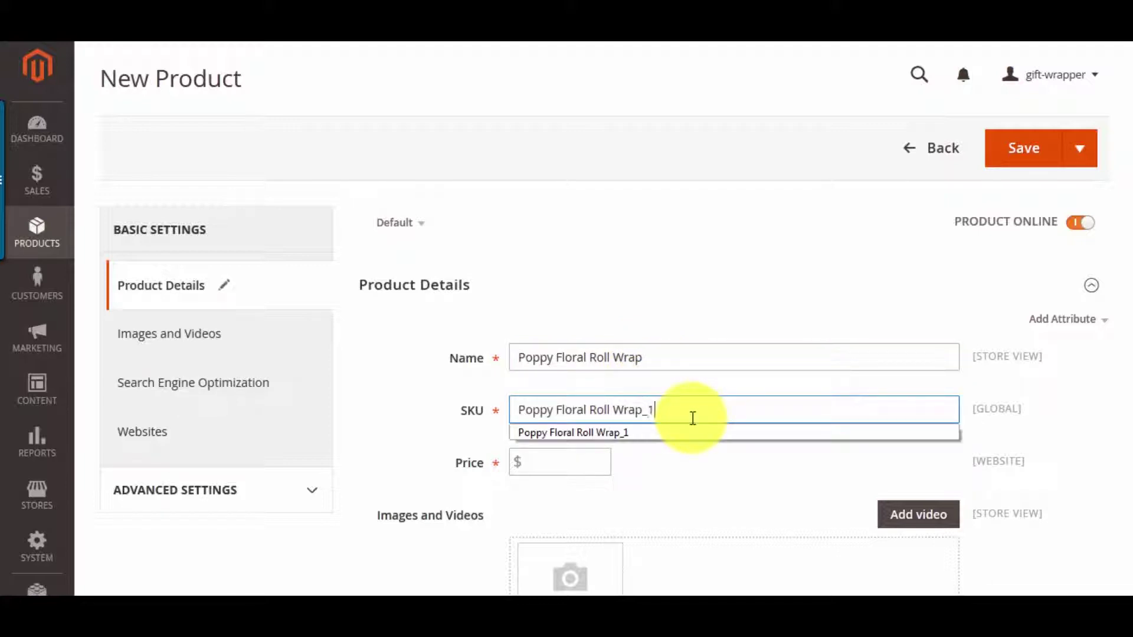
pyautogui.scroll(-3, 574, 453)
pyautogui.click(570, 367)
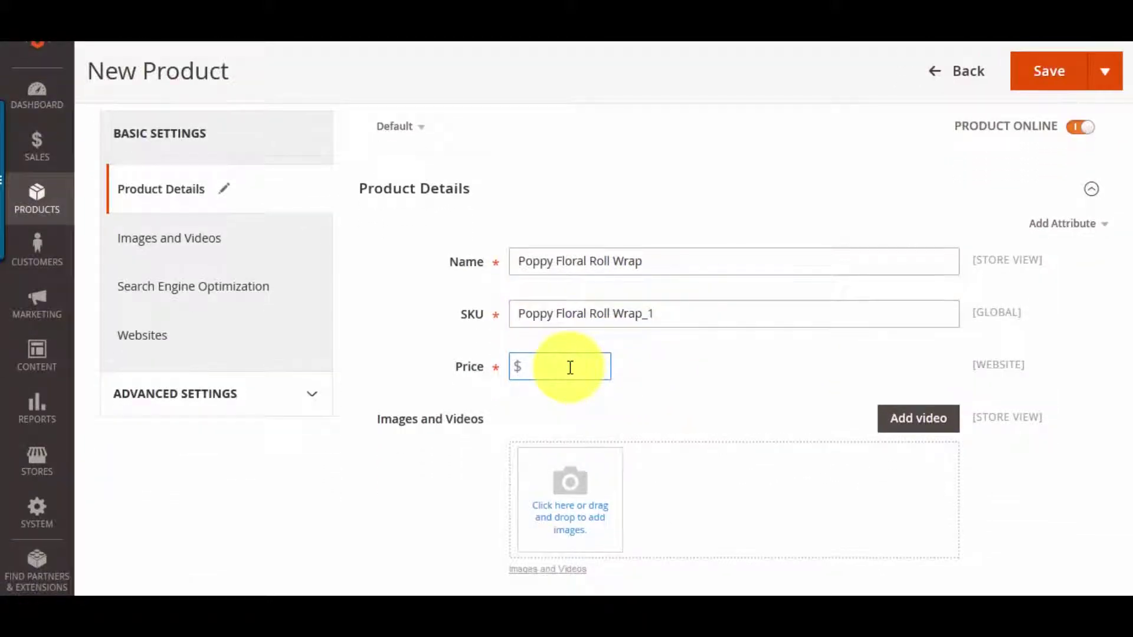
pyautogui.write('5')
pyautogui.click(551, 390)
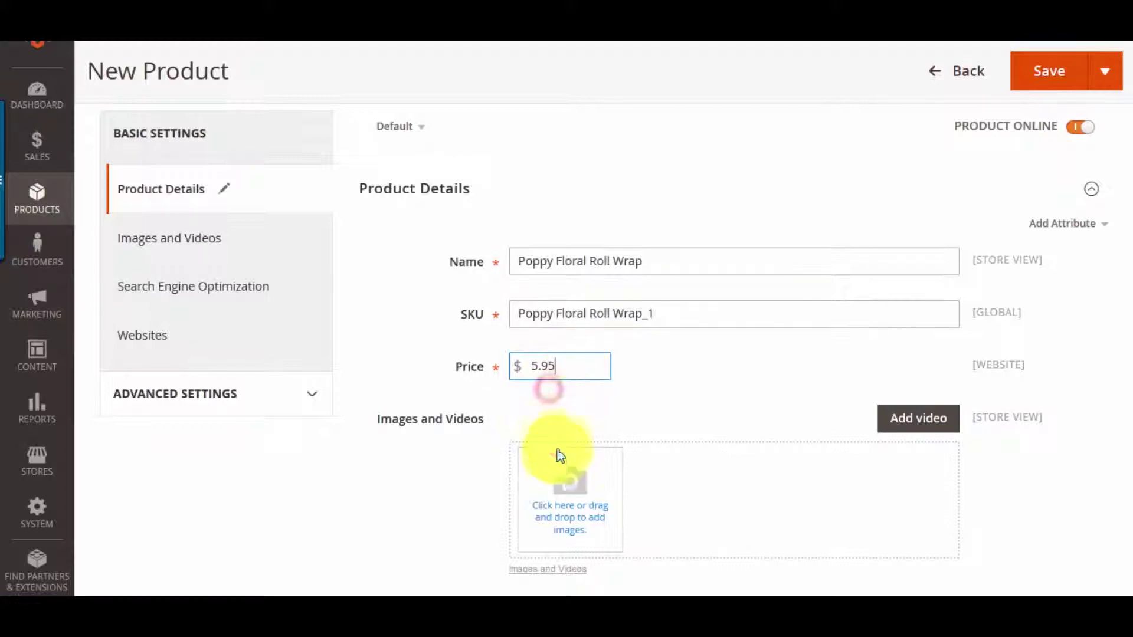
# Step: Upload 787663_d.jpg from the gift wrap folder as the product image
pyautogui.click(559, 457)
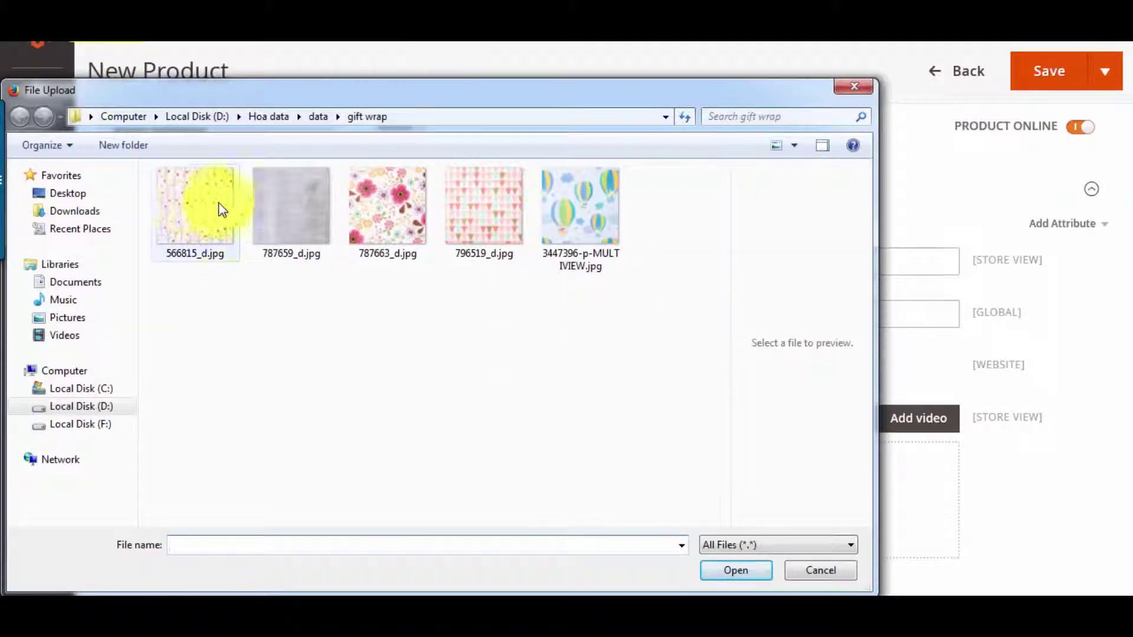
pyautogui.click(361, 240)
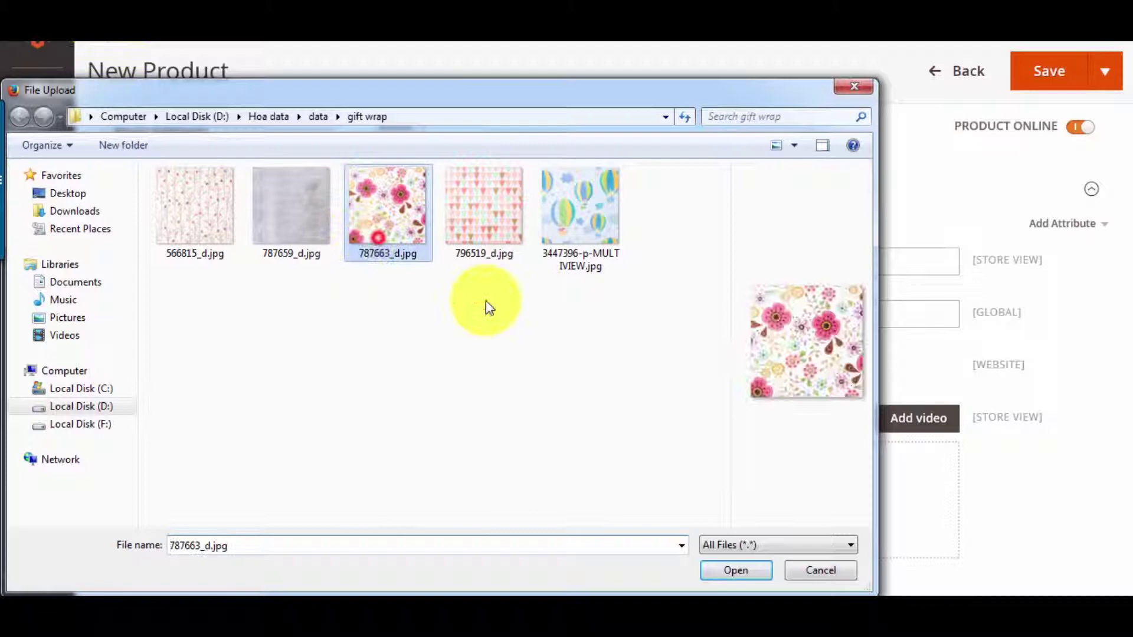
pyautogui.click(717, 571)
# Step: Set the product quantity to 80 and assign it to the Gift Wrap category
pyautogui.scroll(-6, 679, 501)
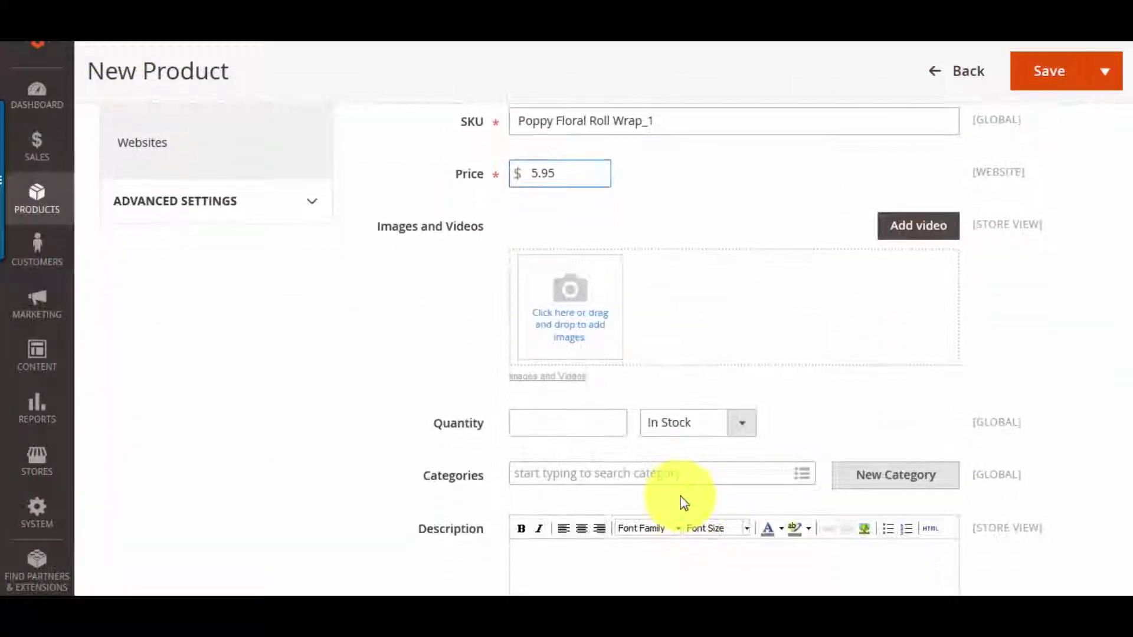
pyautogui.click(579, 231)
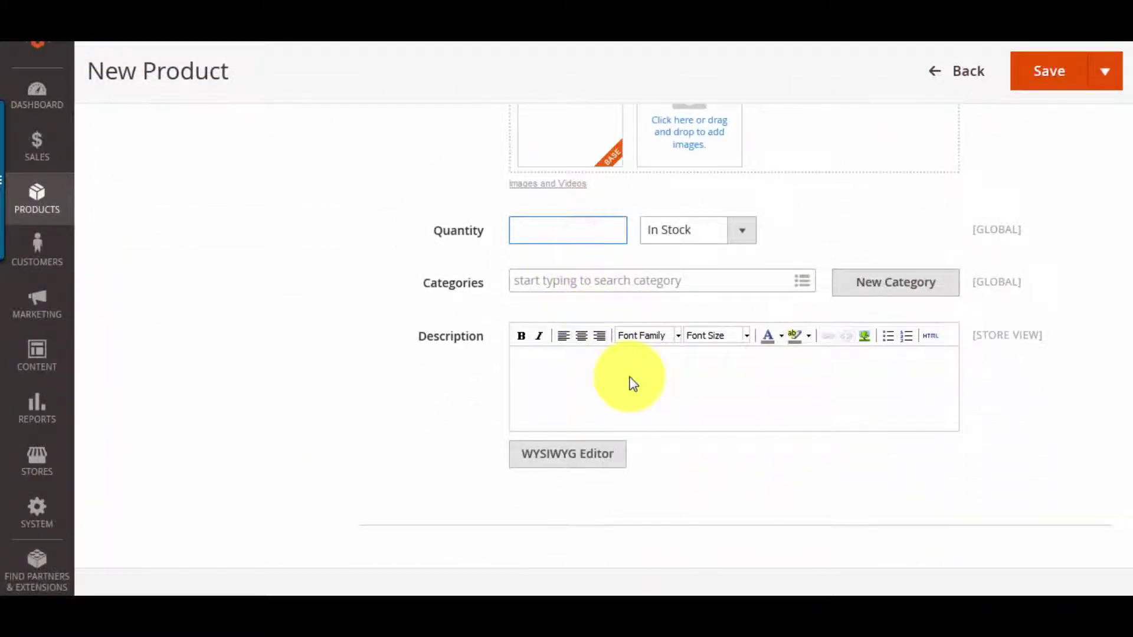
pyautogui.write('80')
pyautogui.click(541, 253)
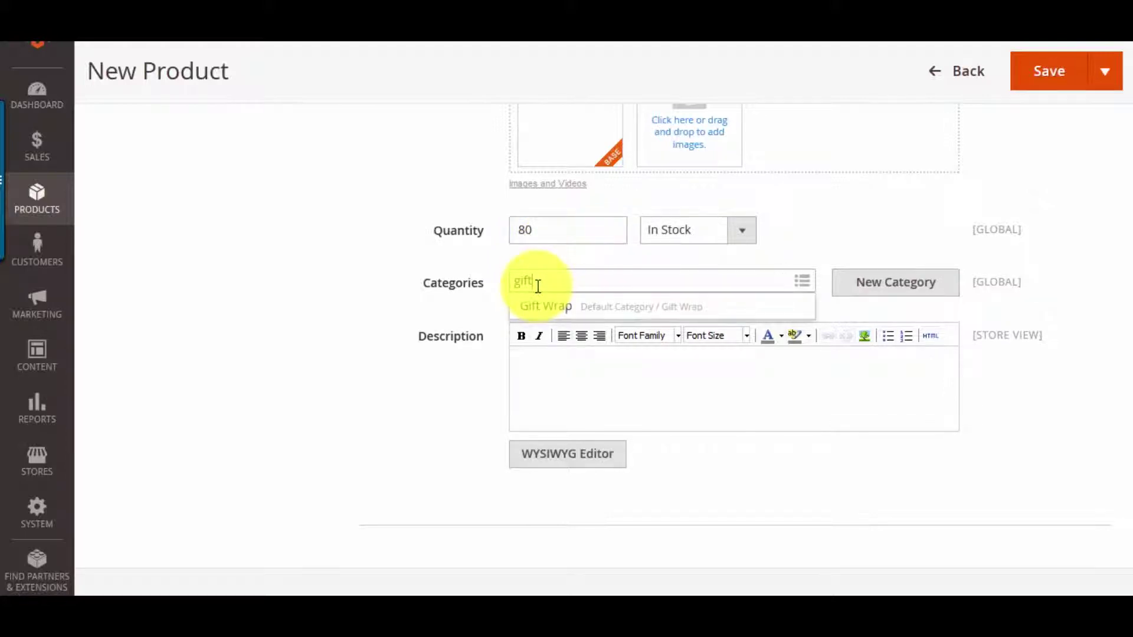
pyautogui.click(531, 312)
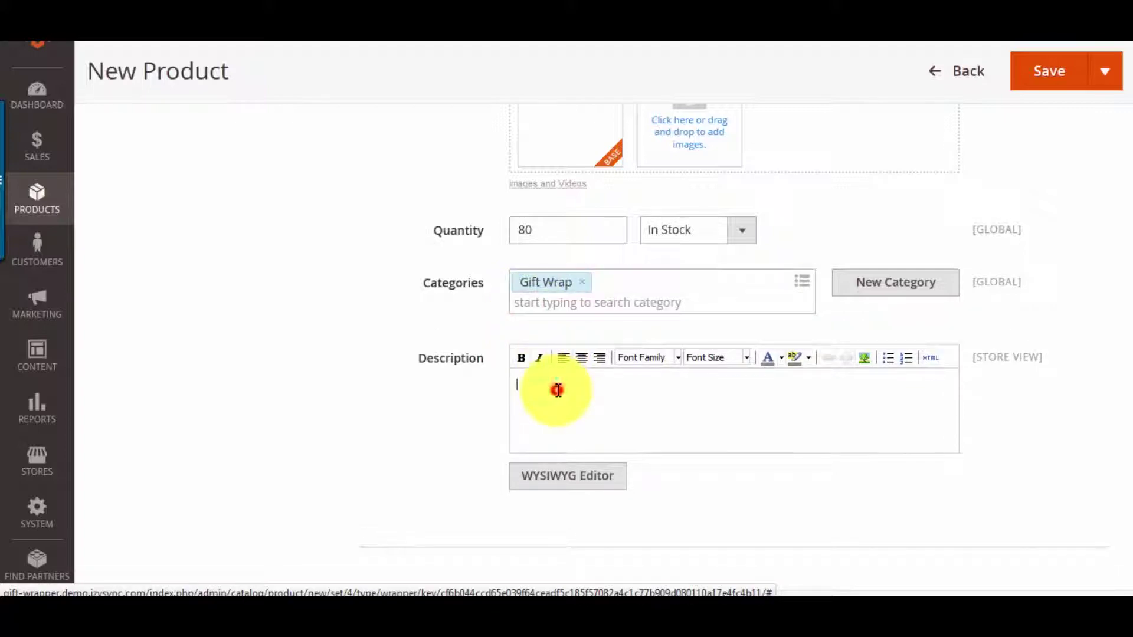
# Step: Fill in the description about a pretty floral poppy design on metalized paper for garden-theme parties or gifts, and save the product
pyautogui.write('A pretty floral poppy design goes perfect for your next garden-theme party or gift. Wrap is made with metalized paper.')
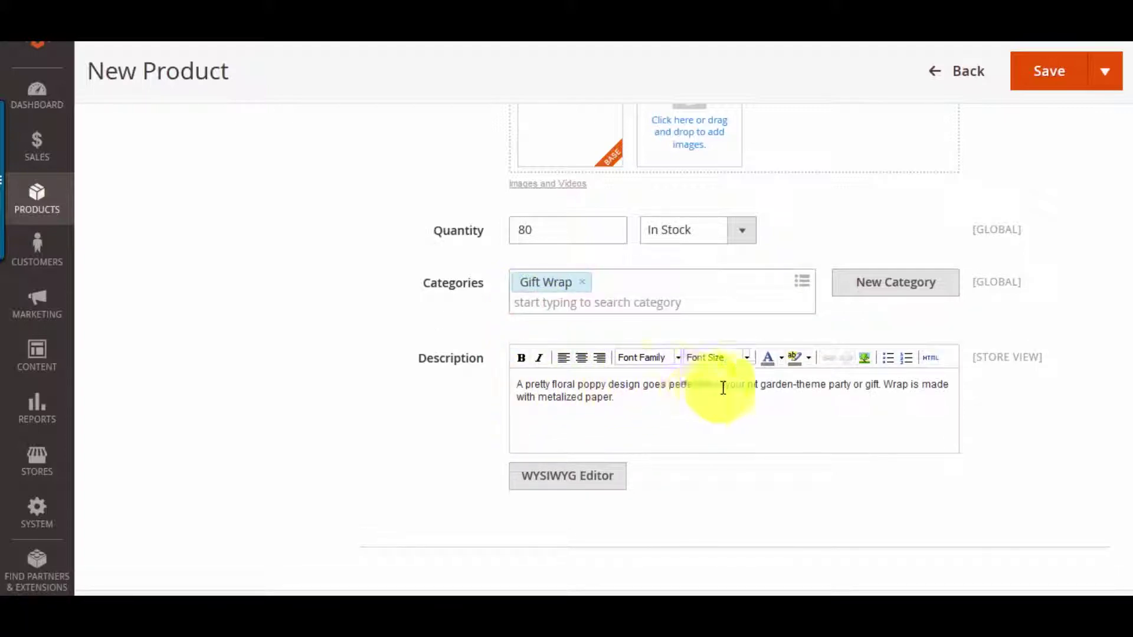
pyautogui.scroll(15, 679, 407)
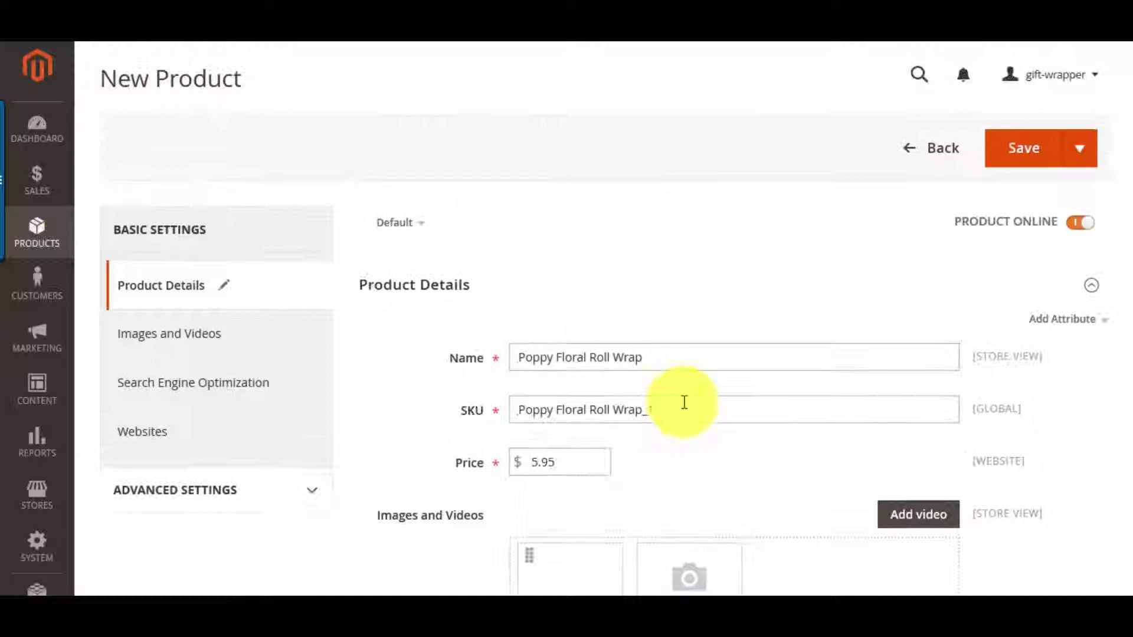
pyautogui.click(1041, 167)
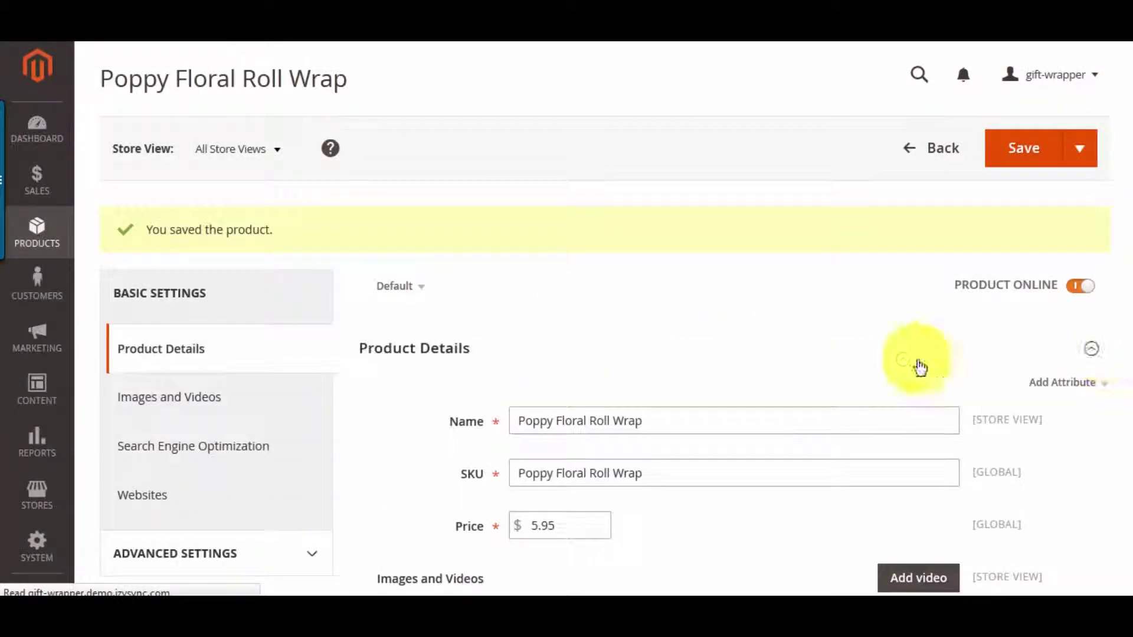
# Step: Review the save confirmation and the saved details of the Poppy Floral Roll Wrap product
pyautogui.moveTo(149, 232); pyautogui.dragTo(210, 255)
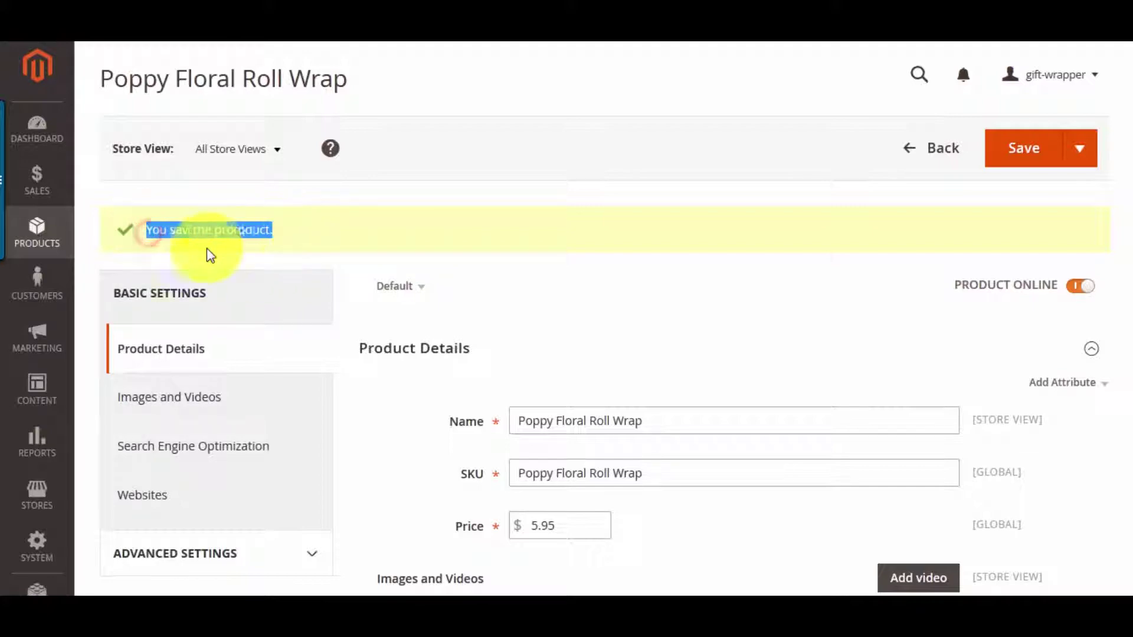
pyautogui.scroll(-5, 714, 337)
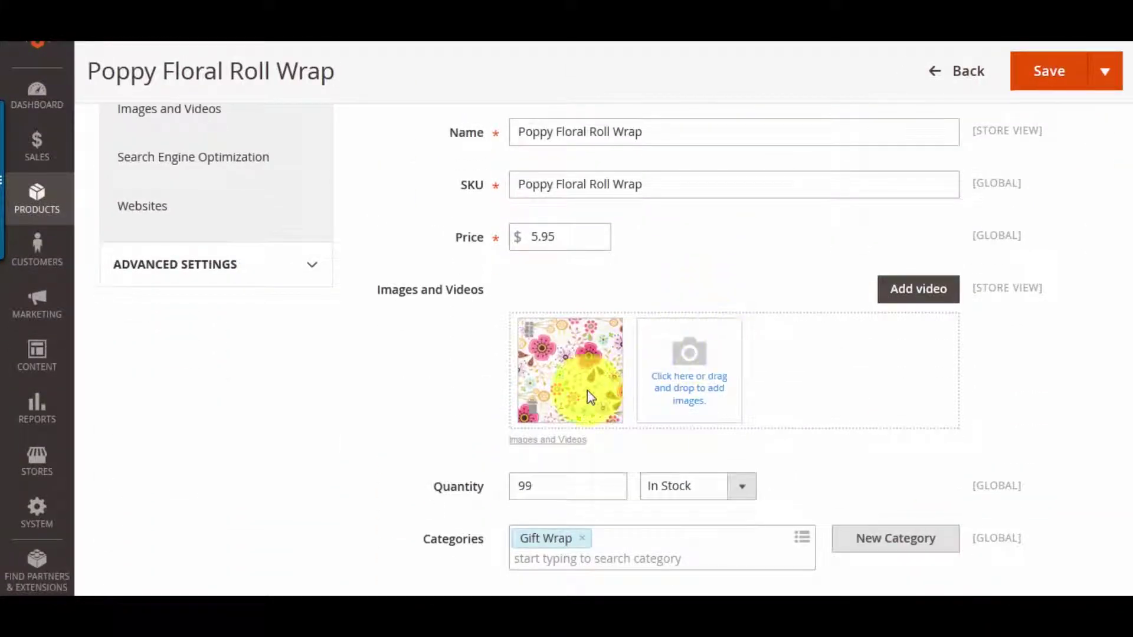
pyautogui.scroll(-5, 620, 425)
pyautogui.scroll(6, 655, 425)
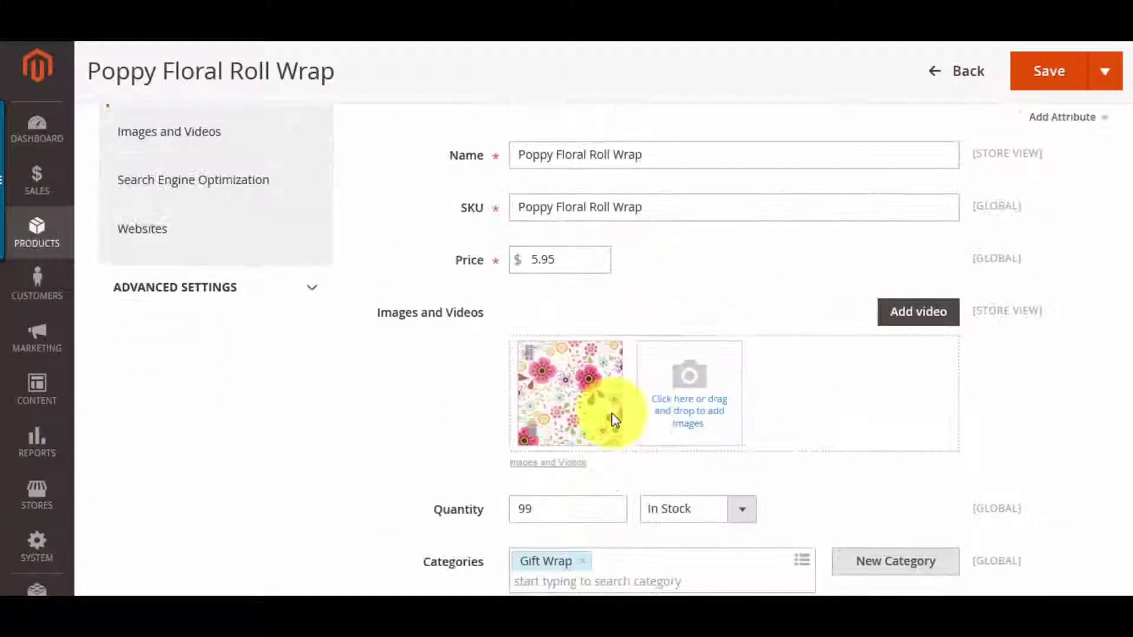
pyautogui.scroll(5, 809, 413)
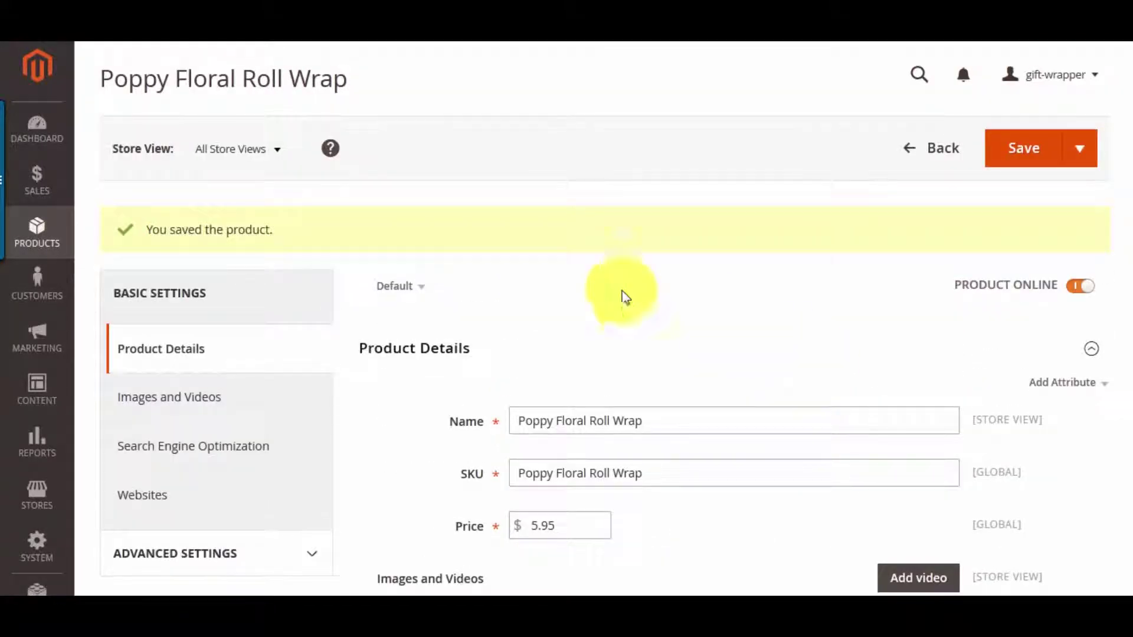
# Step: Return to the product catalog and open the Salvatore Ferragamo product for editing
pyautogui.click(41, 245)
pyautogui.click(121, 180)
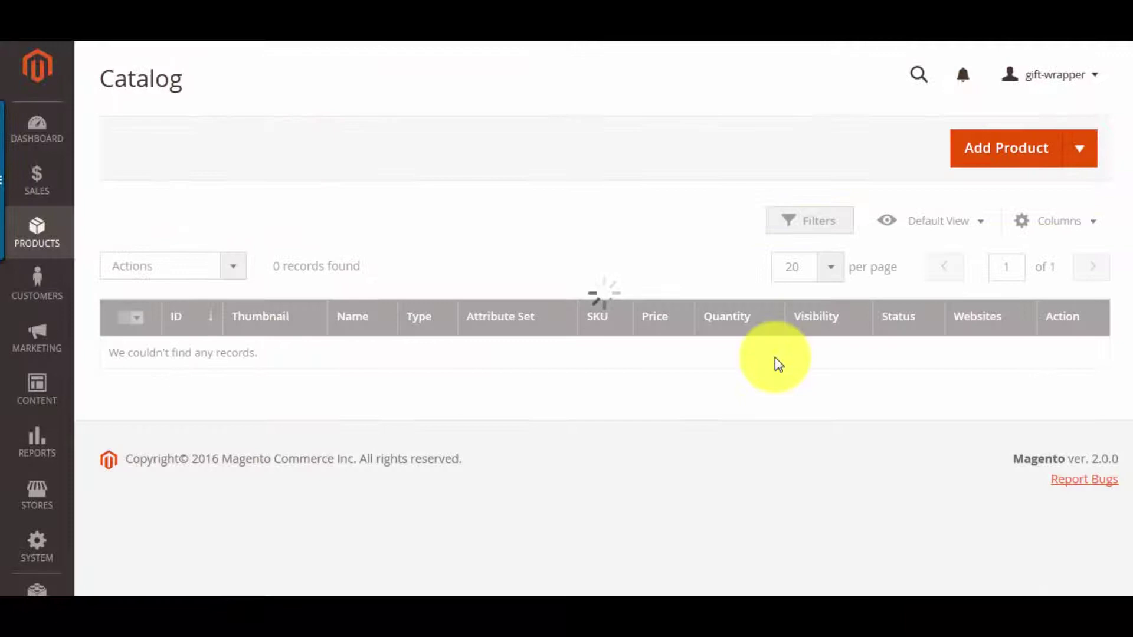
pyautogui.scroll(-5, 775, 363)
pyautogui.scroll(5, 444, 324)
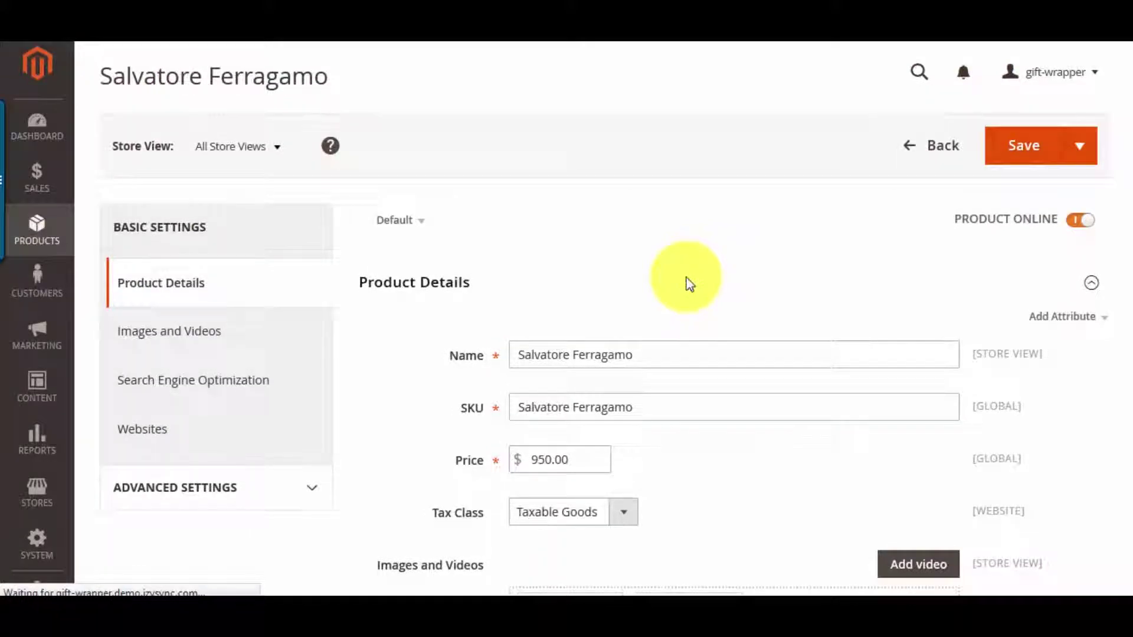
# Step: Set the "Can be wrapped?" option of the Salvatore Ferragamo product to Yes
pyautogui.scroll(-3, 690, 282)
pyautogui.scroll(-3, 694, 279)
pyautogui.scroll(-2, 624, 398)
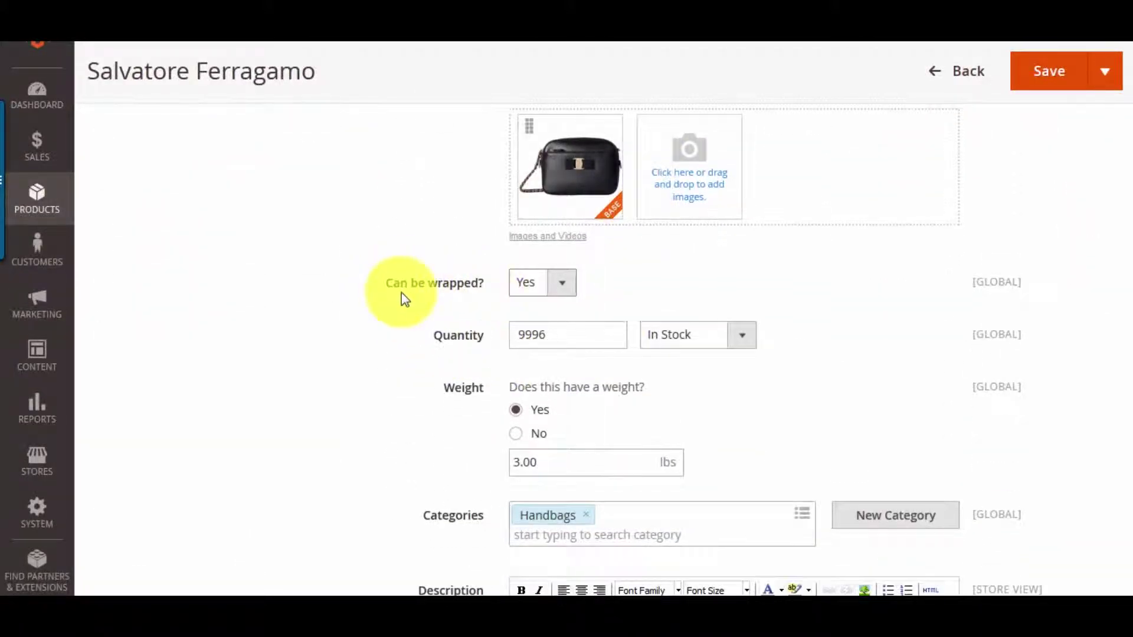
pyautogui.click(563, 285)
pyautogui.click(561, 323)
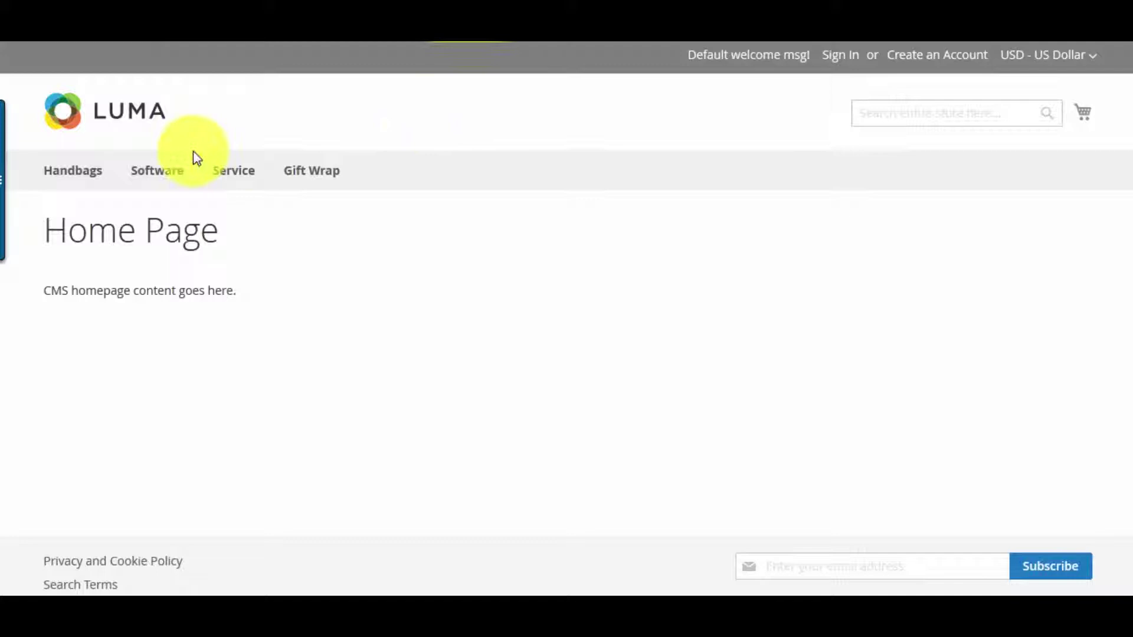
# Step: On the Luma storefront, open the Salvatore Ferragamo product under Handbags and check its gift wrap availability
pyautogui.click(65, 172)
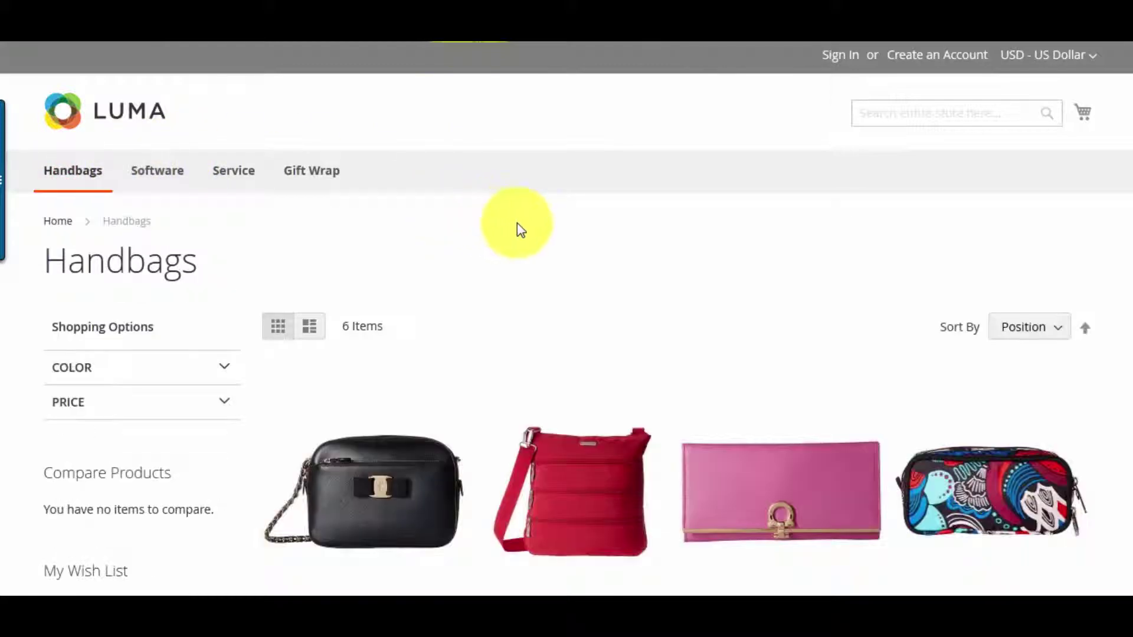
pyautogui.scroll(-5, 472, 295)
pyautogui.click(313, 351)
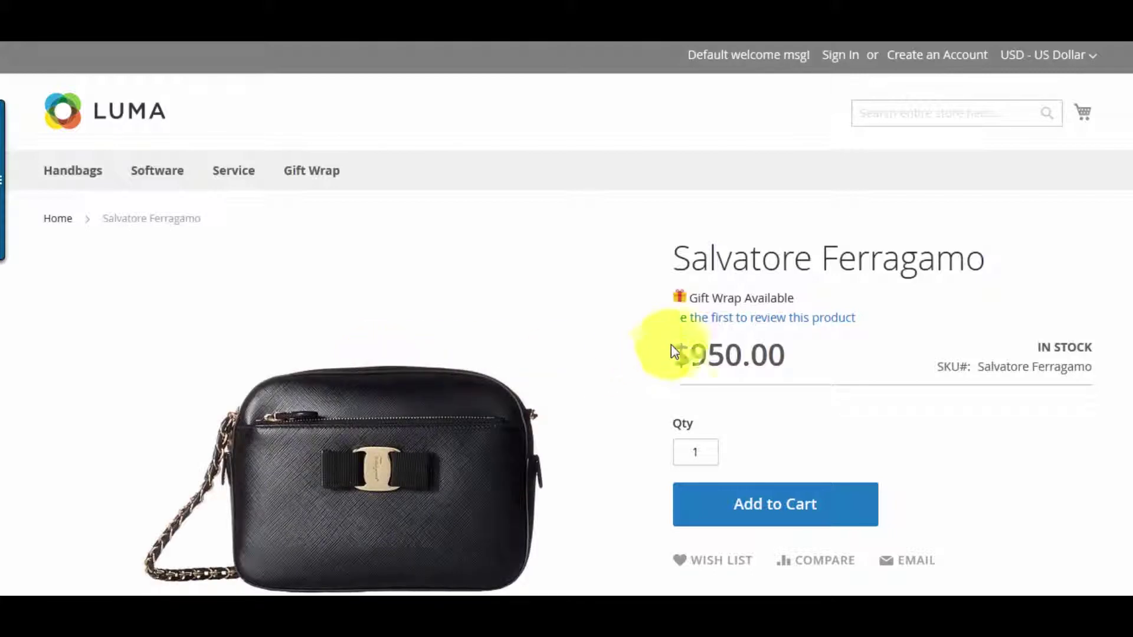
pyautogui.scroll(-2, 673, 349)
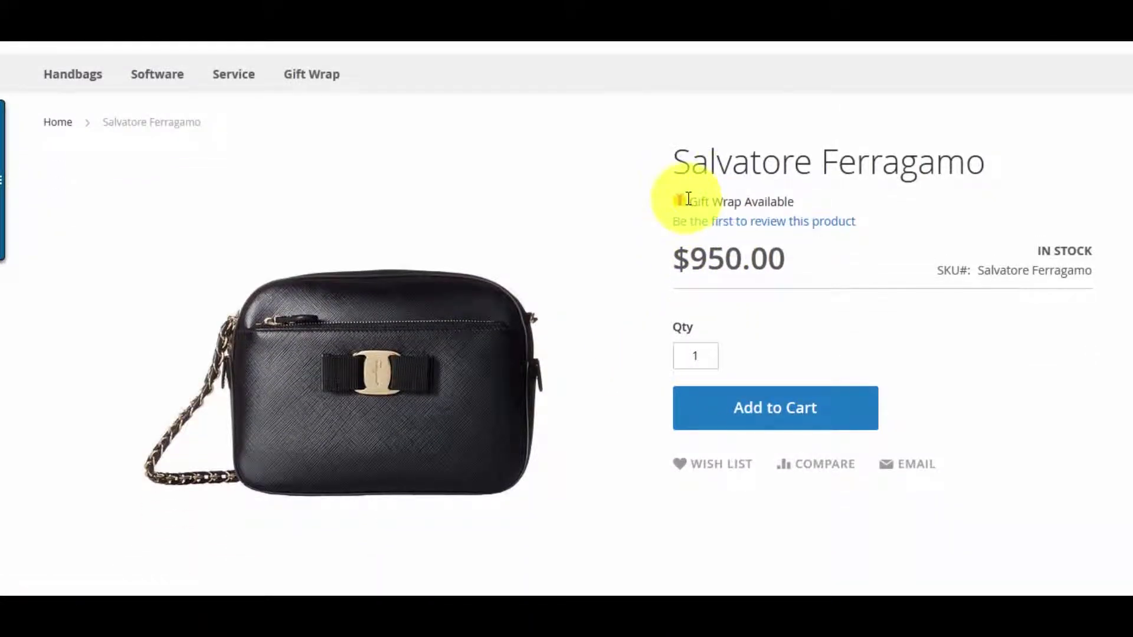
pyautogui.moveTo(688, 199); pyautogui.dragTo(809, 197)
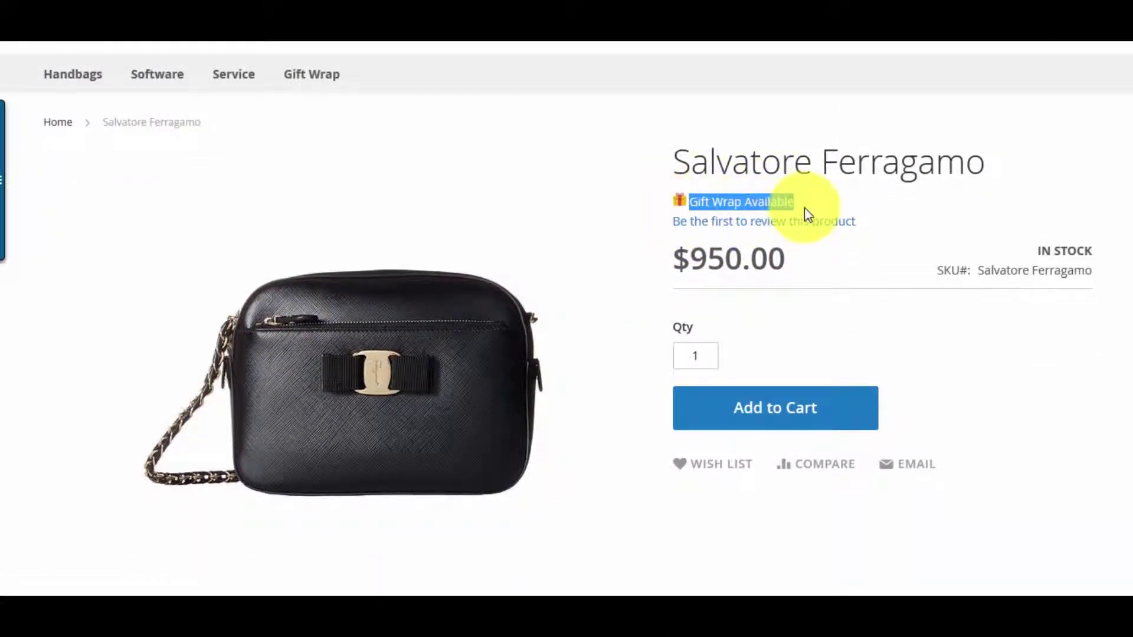
# Step: Add 3 units of the Salvatore Ferragamo handbag to the shopping cart
pyautogui.click(704, 353)
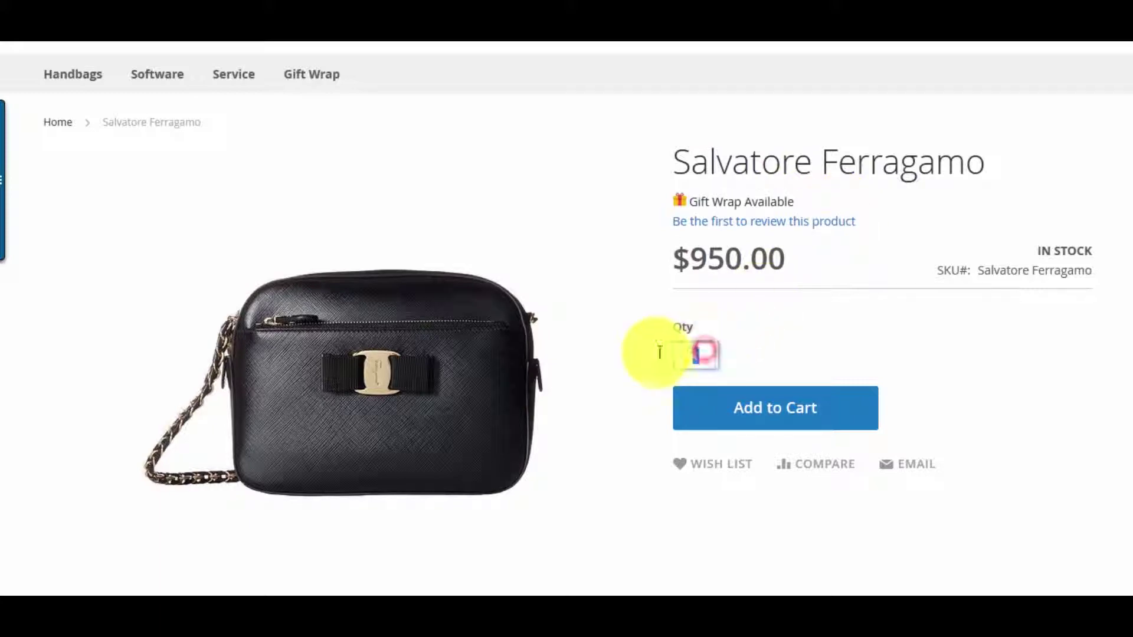
pyautogui.click(740, 422)
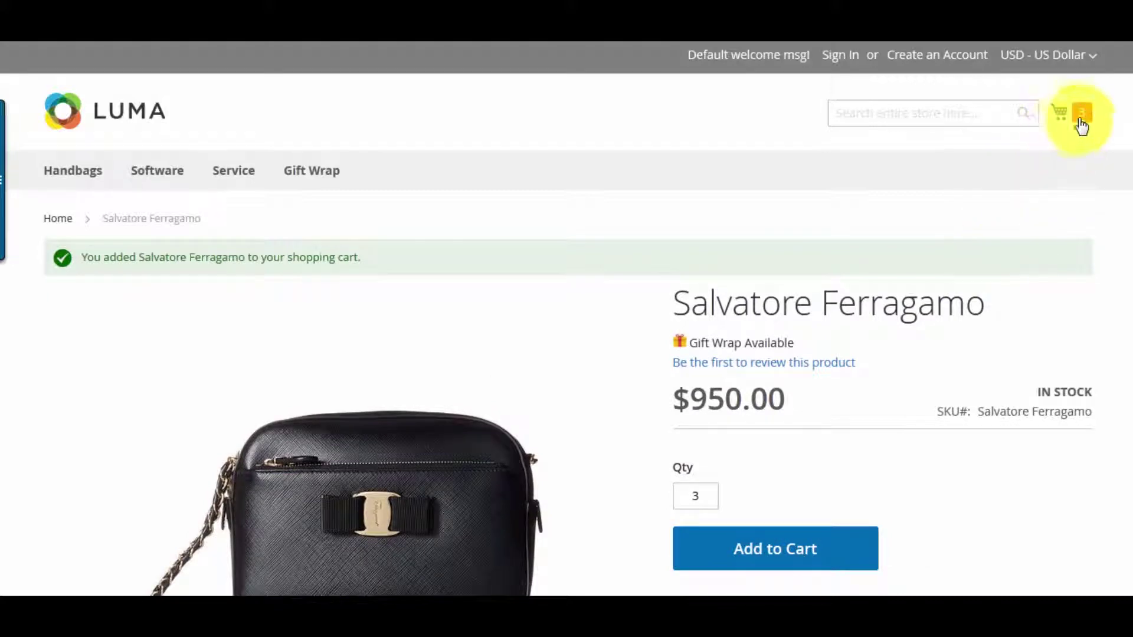
# Step: Proceed from the cart to checkout and sign in with the customer's e-mail address and account password
pyautogui.click(1084, 121)
pyautogui.click(996, 241)
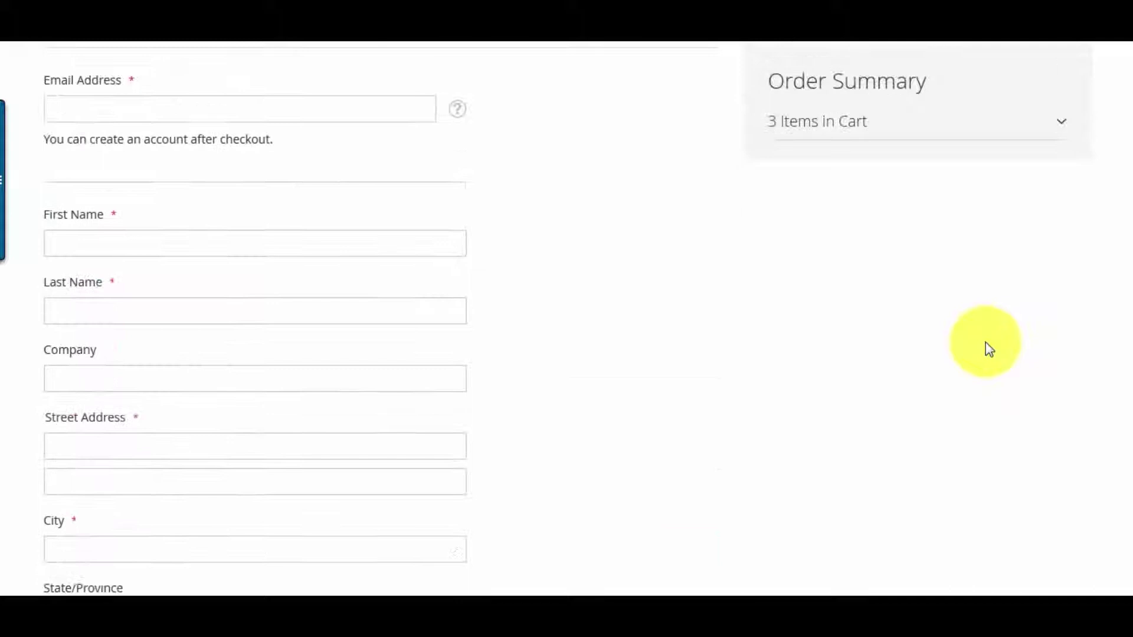
pyautogui.click(1062, 102)
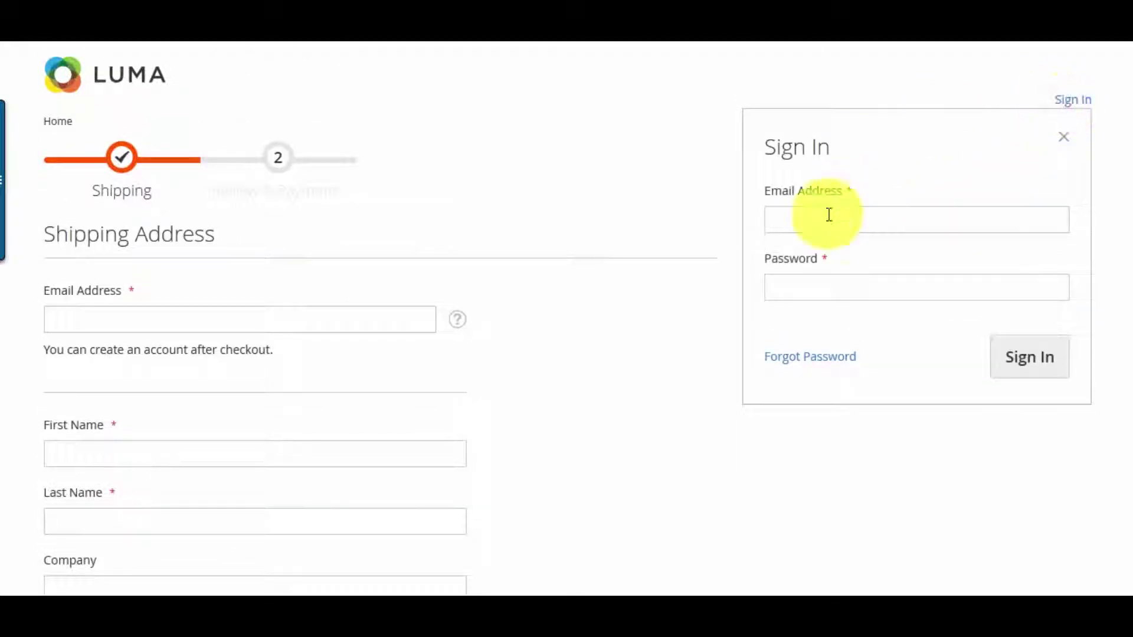
pyautogui.click(817, 229)
pyautogui.hotkey('ctrl', 'v')
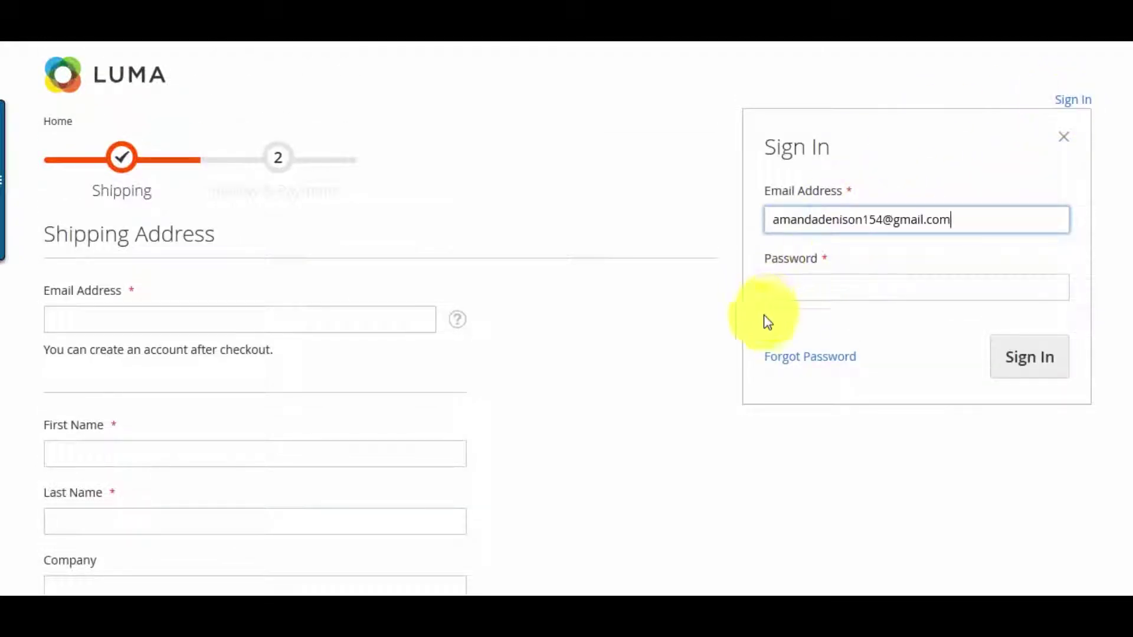
pyautogui.click(795, 291)
pyautogui.write('●●●●')
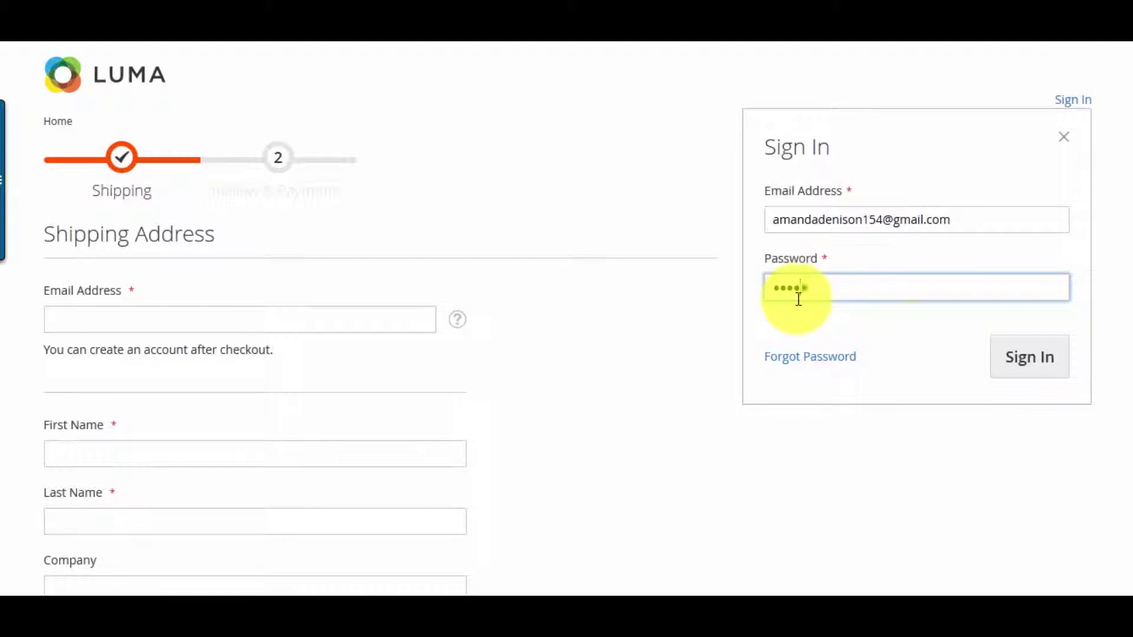
pyautogui.write('●●')
pyautogui.click(1036, 357)
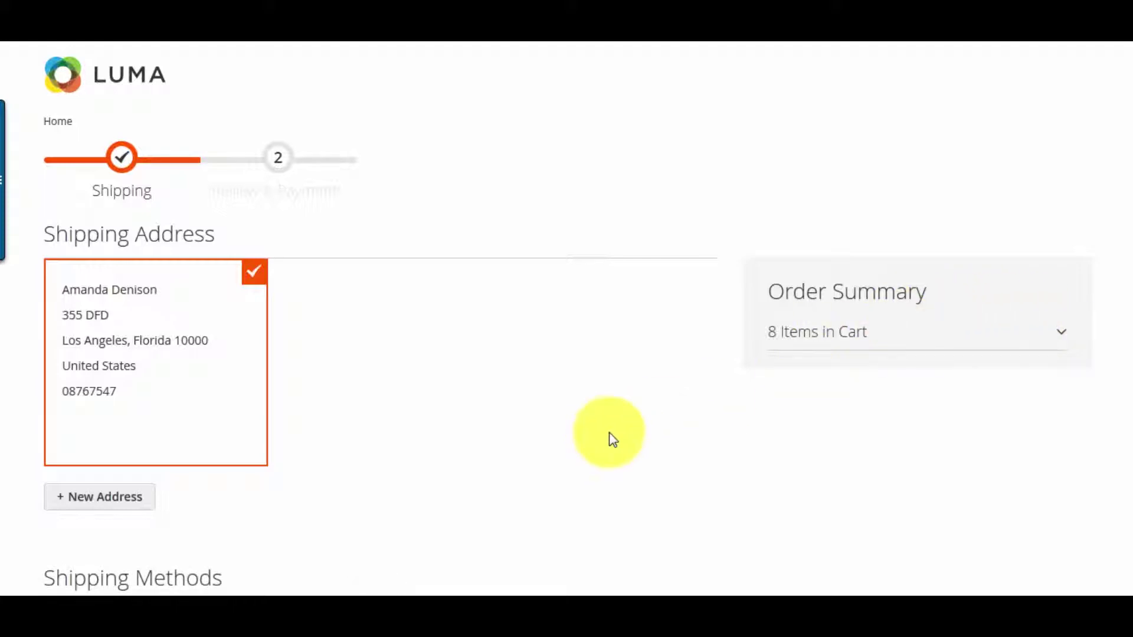
# Step: Start adding a gift wrapper in the shipping step and assign 2 units of the Salvatore Ferragamo handbag to it
pyautogui.scroll(-2, 614, 438)
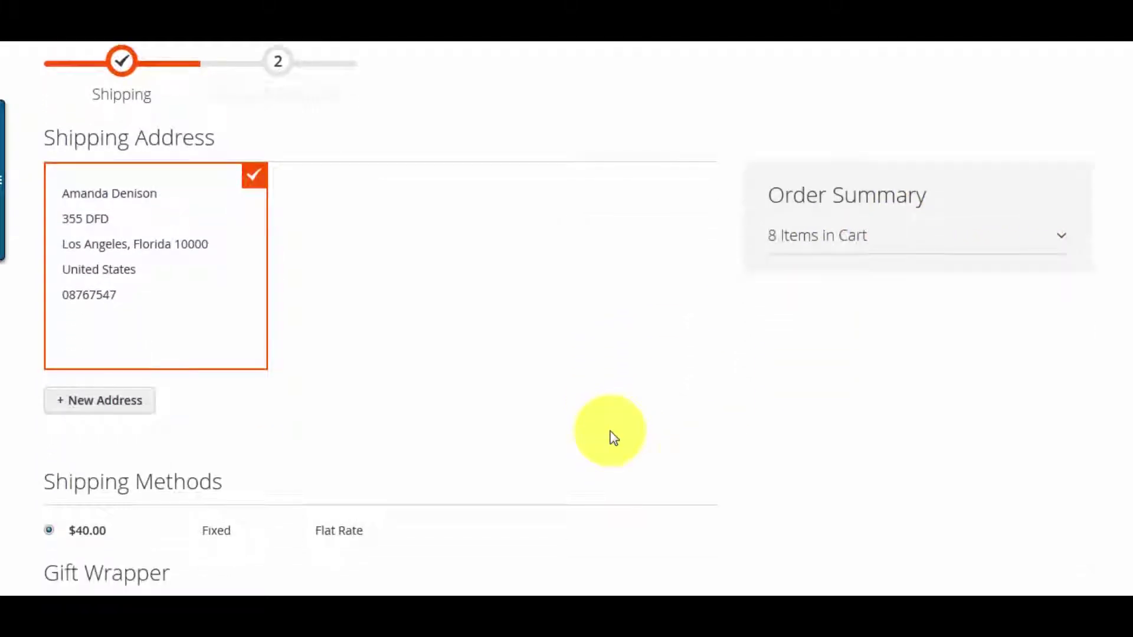
pyautogui.scroll(-5, 588, 472)
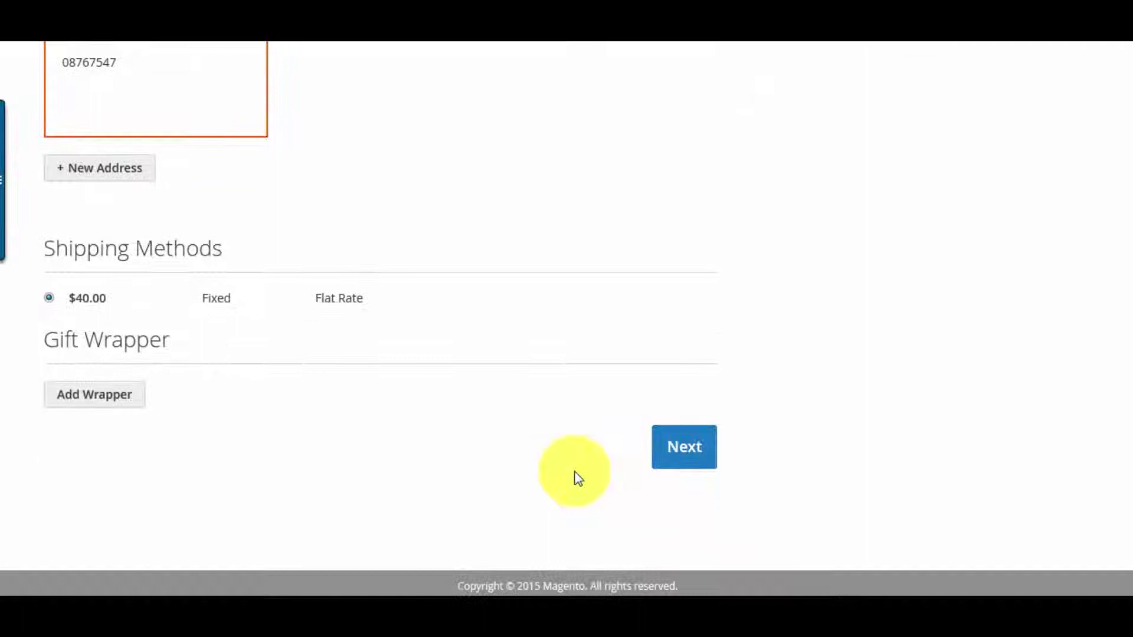
pyautogui.click(70, 446)
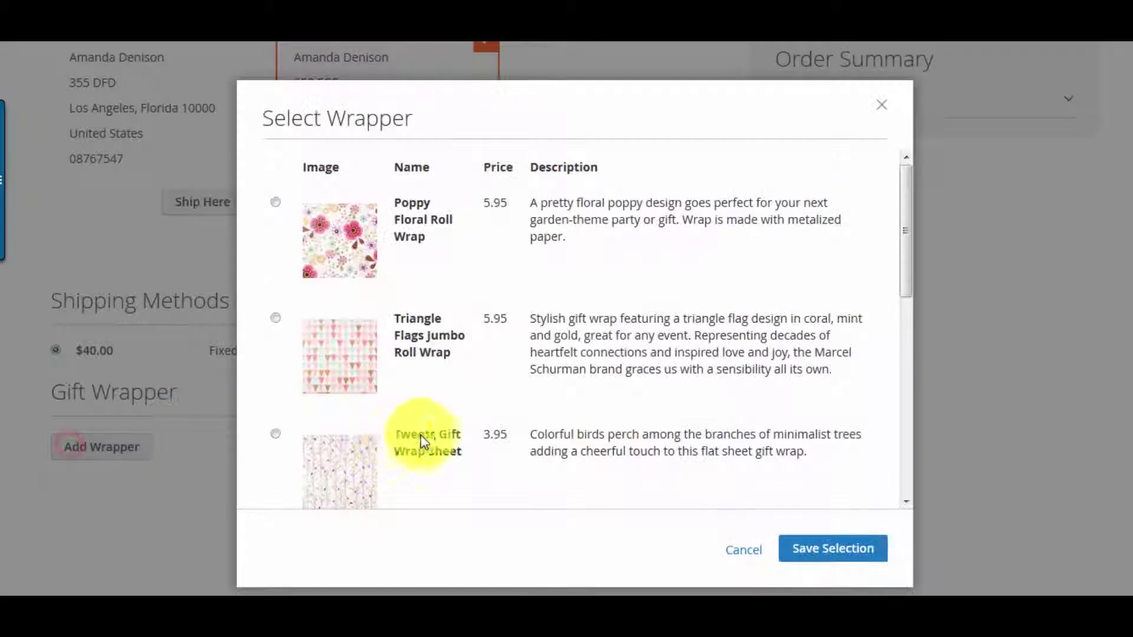
pyautogui.scroll(-7, 452, 380)
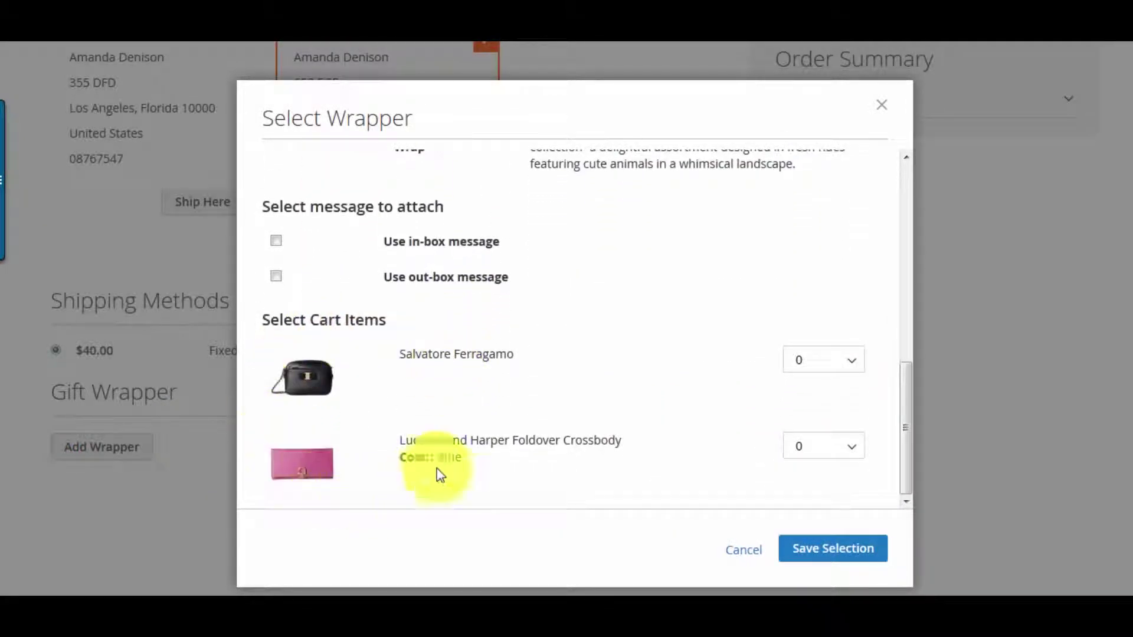
pyautogui.scroll(7, 525, 398)
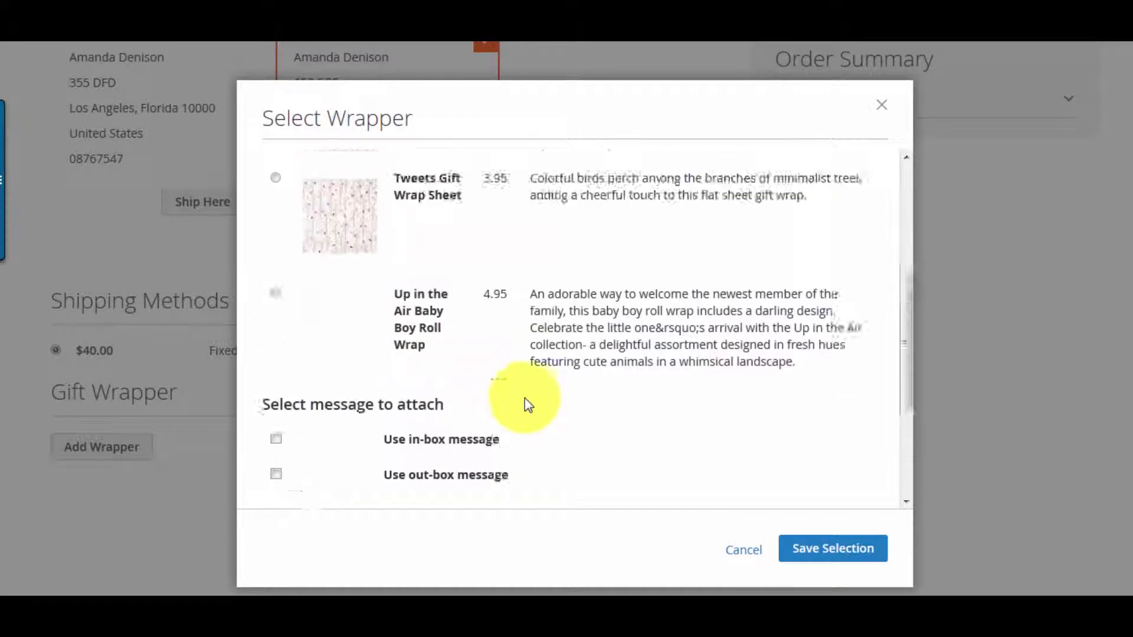
pyautogui.scroll(-1, 394, 422)
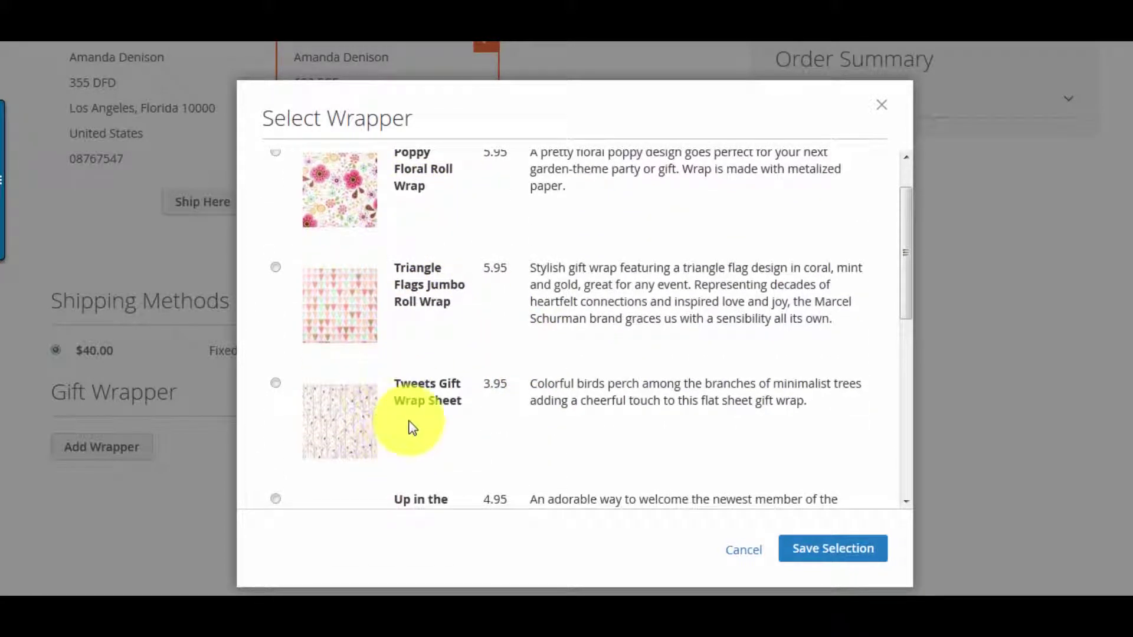
pyautogui.scroll(-5, 499, 301)
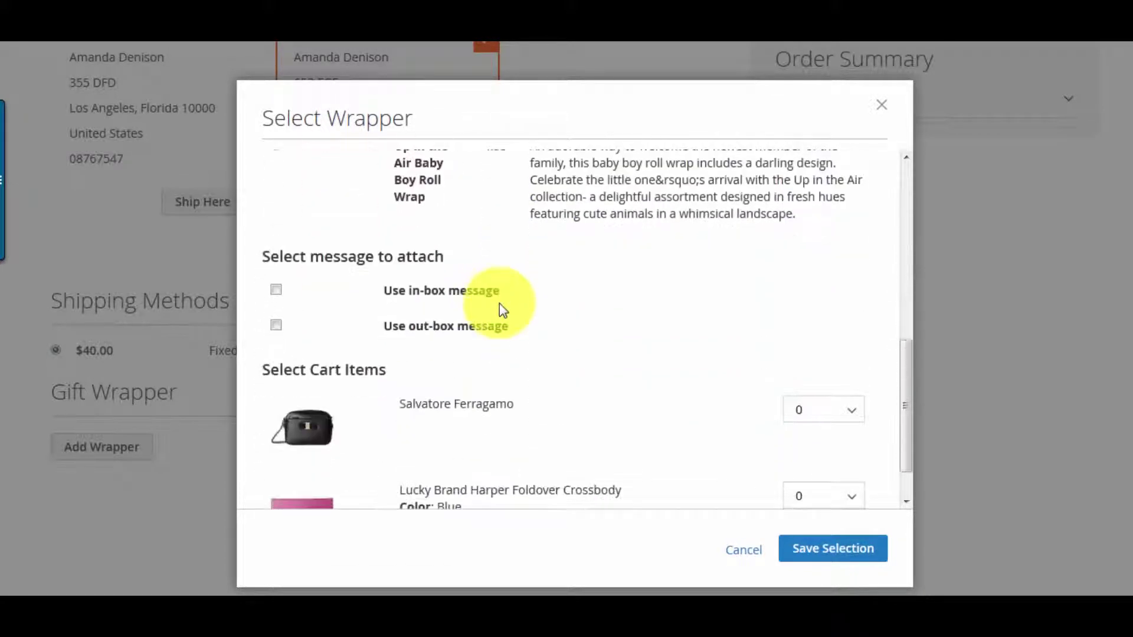
pyautogui.scroll(-1, 500, 304)
pyautogui.click(840, 374)
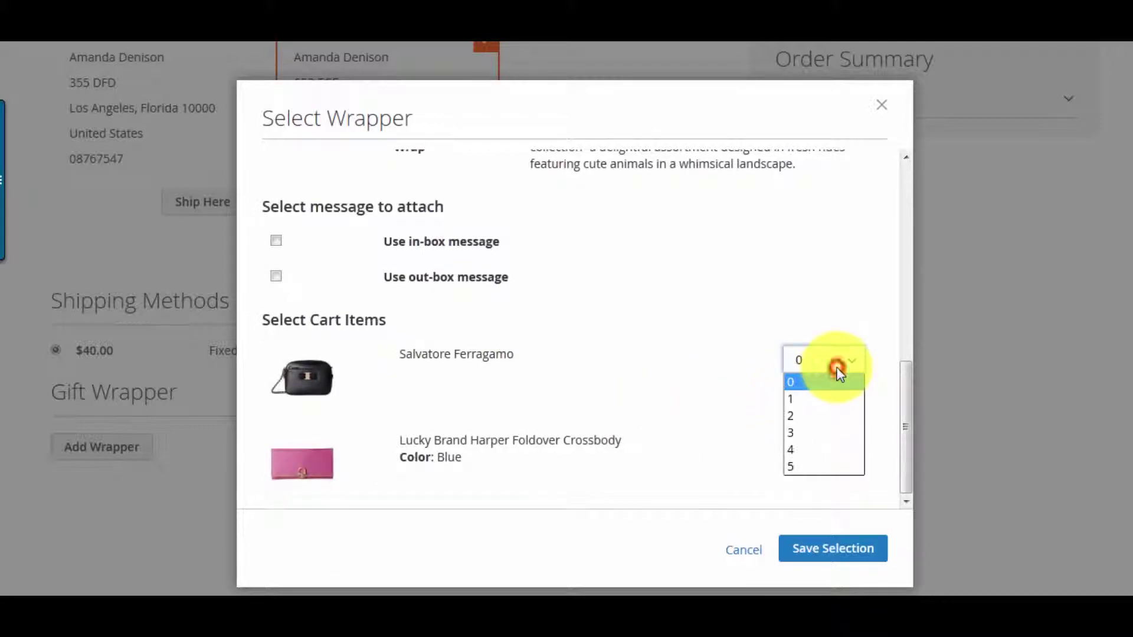
pyautogui.click(824, 415)
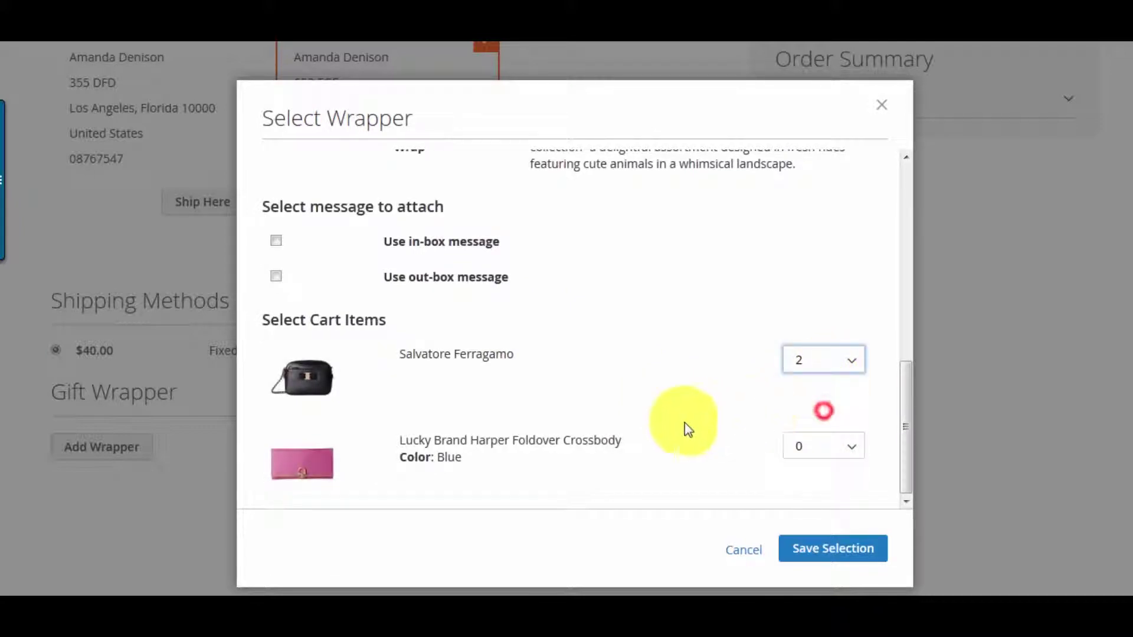
# Step: Choose the Poppy Floral Roll Wrap and attach the in-box message "Send to my best friend! Enjoy."
pyautogui.scroll(6, 368, 387)
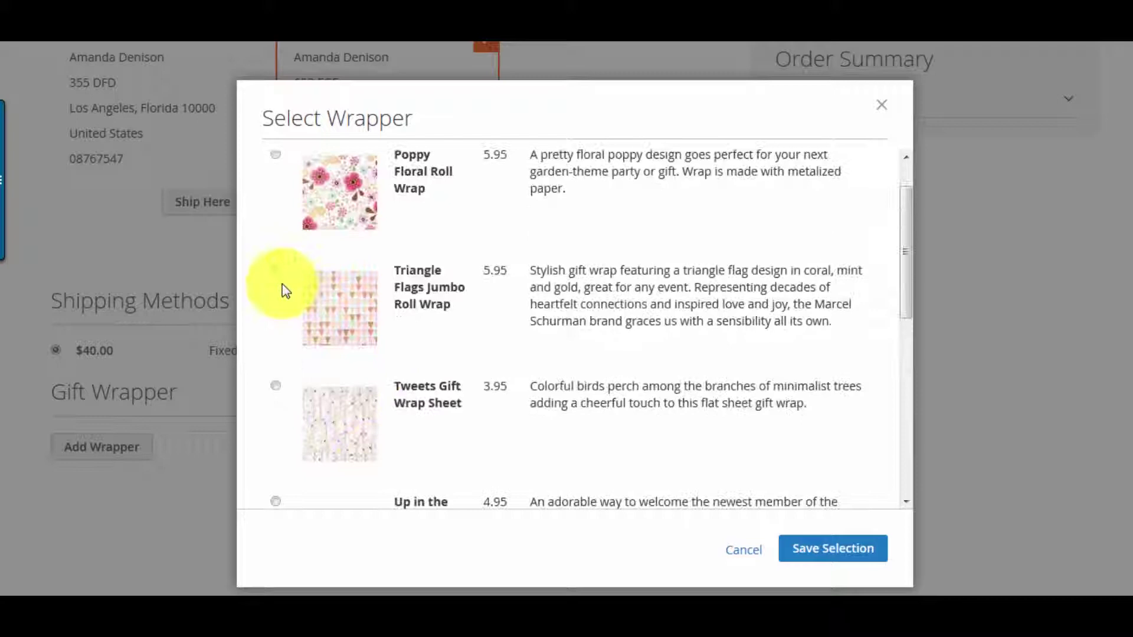
pyautogui.scroll(1, 289, 213)
pyautogui.scroll(-7, 405, 308)
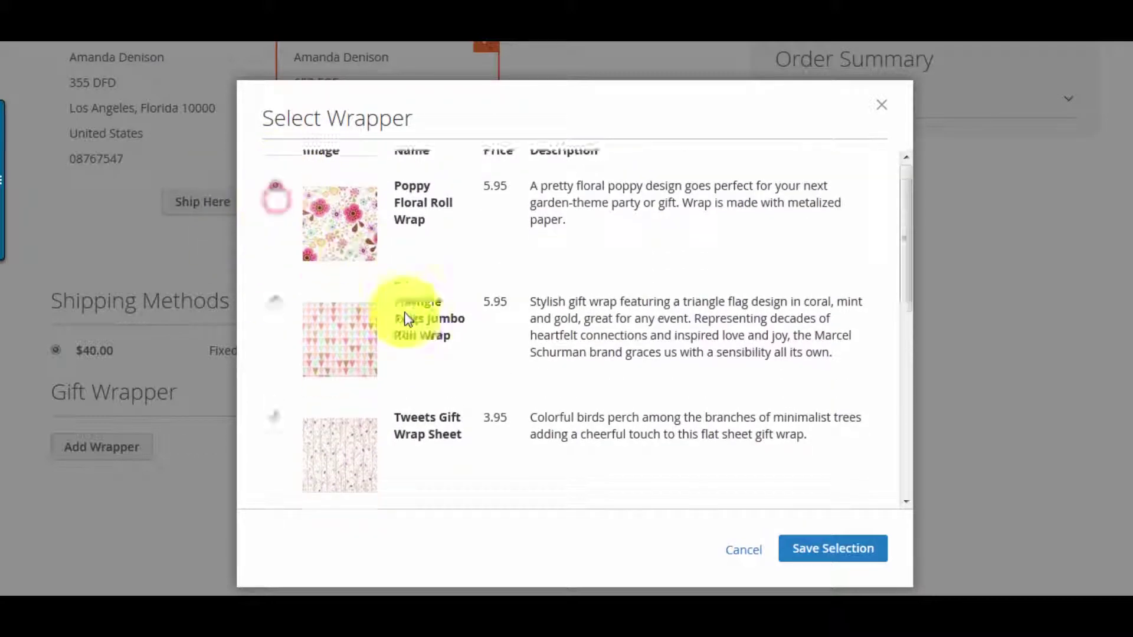
pyautogui.click(276, 289)
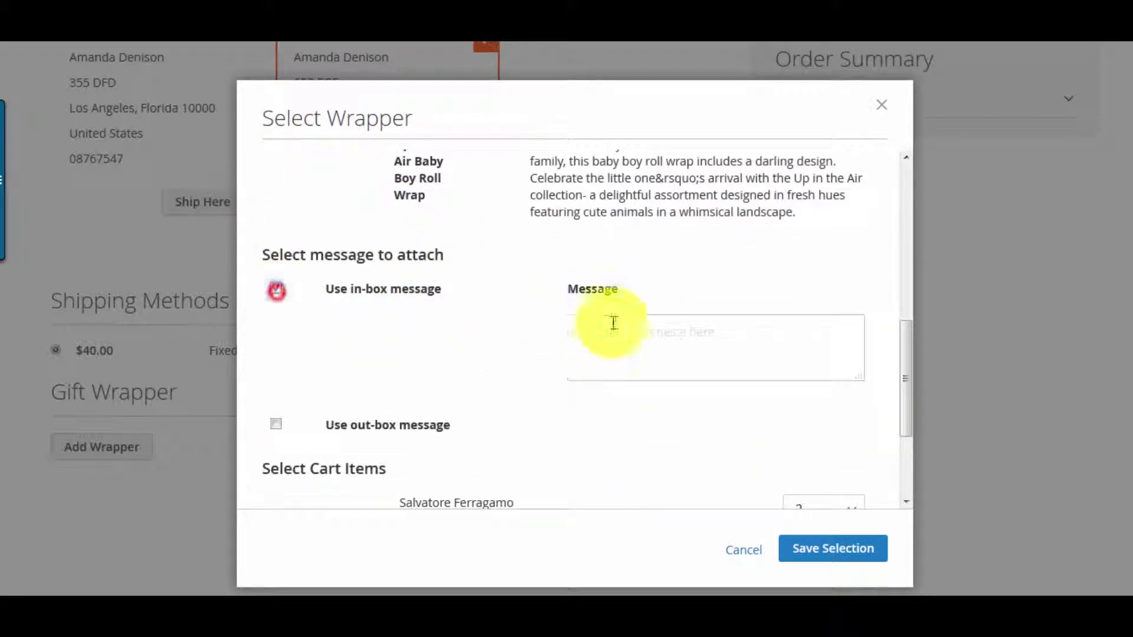
pyautogui.click(625, 321)
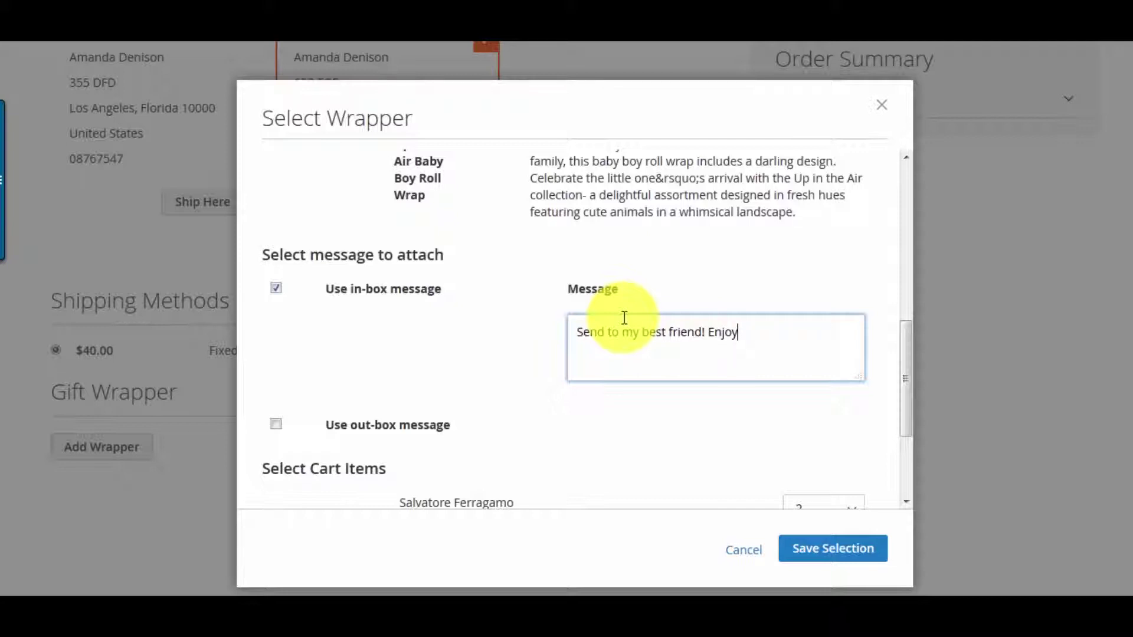
# Step: Attach the out-box message "Happy birthday!" and save the wrapper selection
pyautogui.scroll(-3, 620, 331)
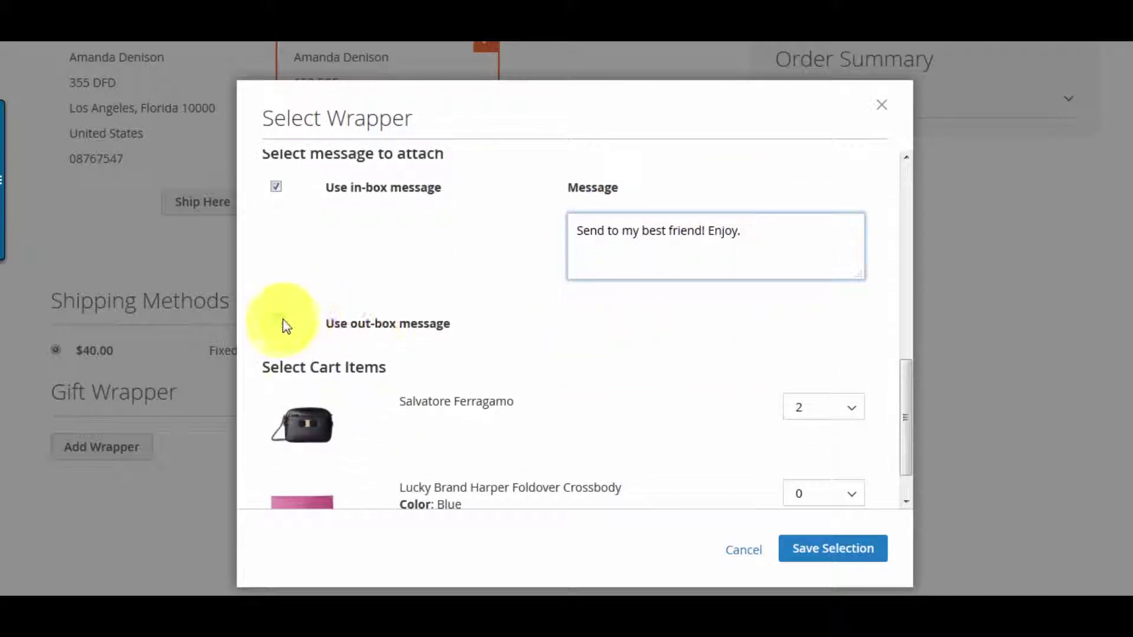
pyautogui.click(275, 323)
pyautogui.click(647, 376)
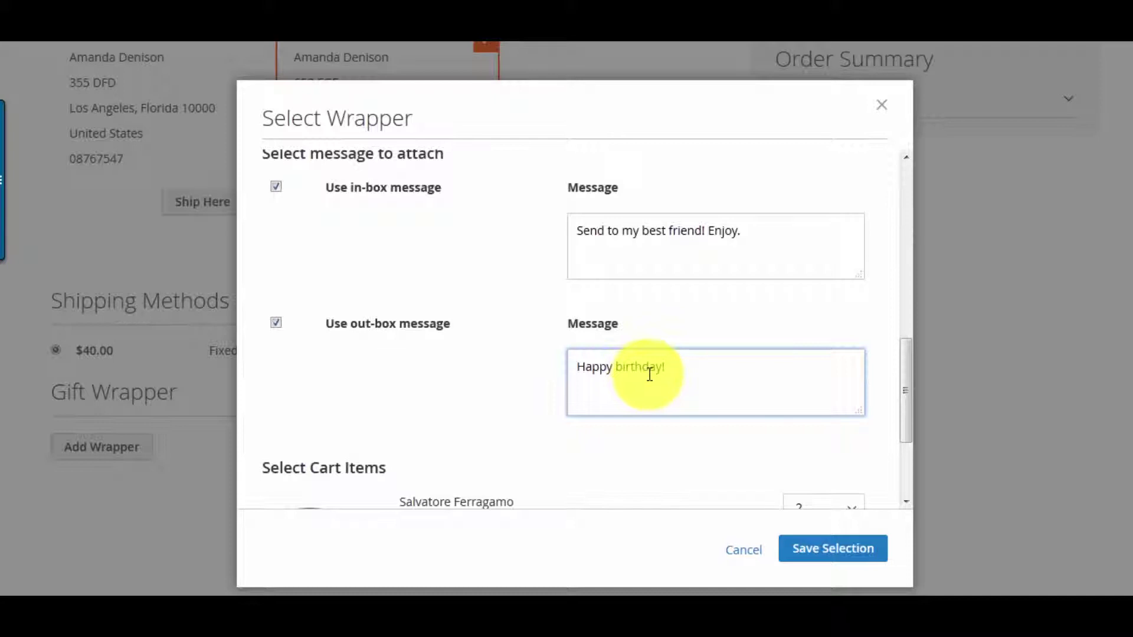
pyautogui.scroll(-3, 650, 378)
pyautogui.click(823, 551)
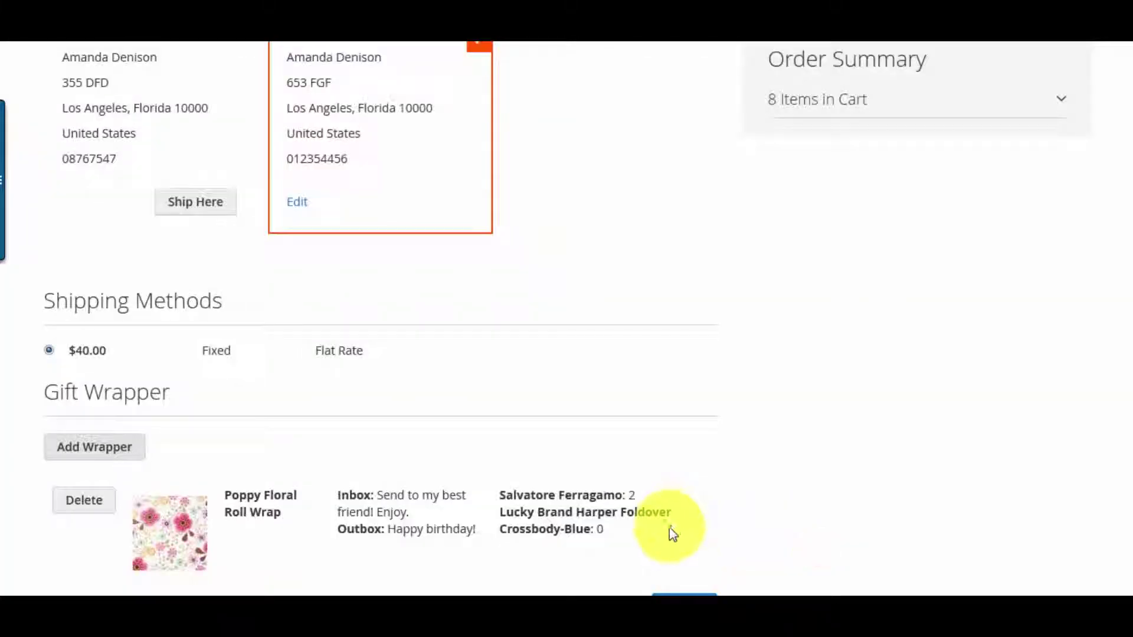
# Step: Start adding a second gift wrapper and assign 1 blue Lucky Brand Harper Foldover Crossbody to it
pyautogui.scroll(-3, 673, 535)
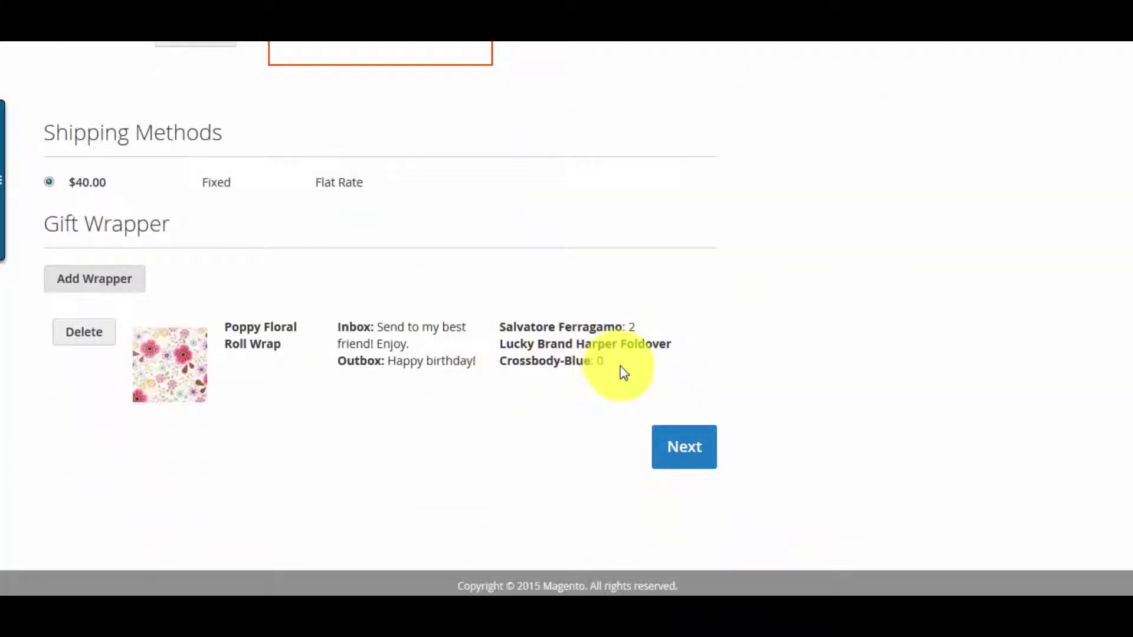
pyautogui.click(107, 283)
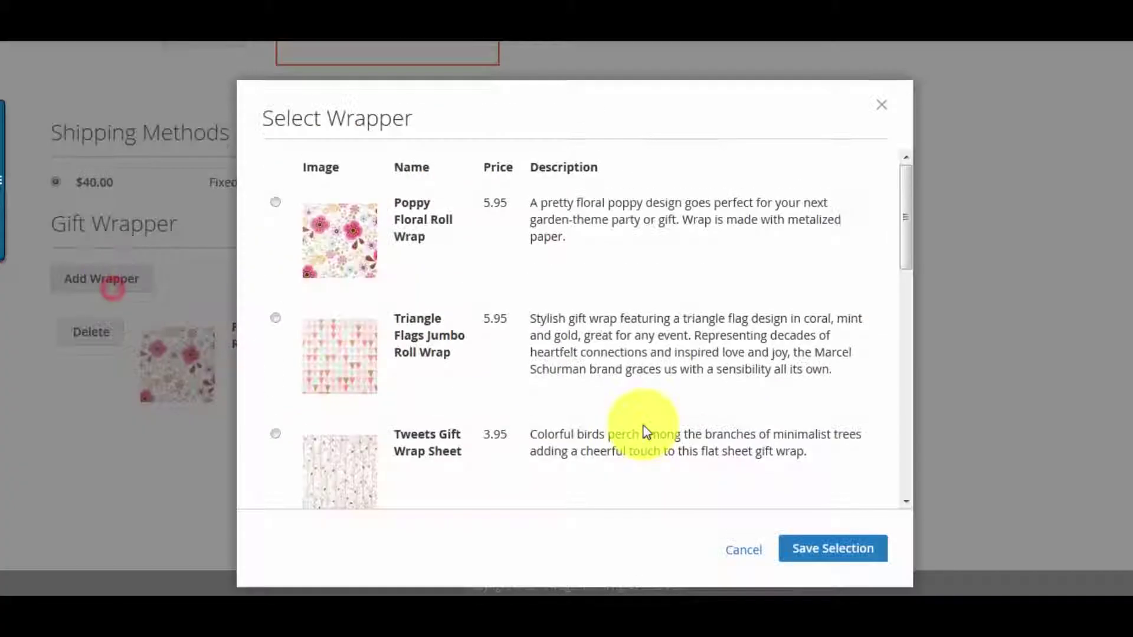
pyautogui.scroll(-10, 607, 392)
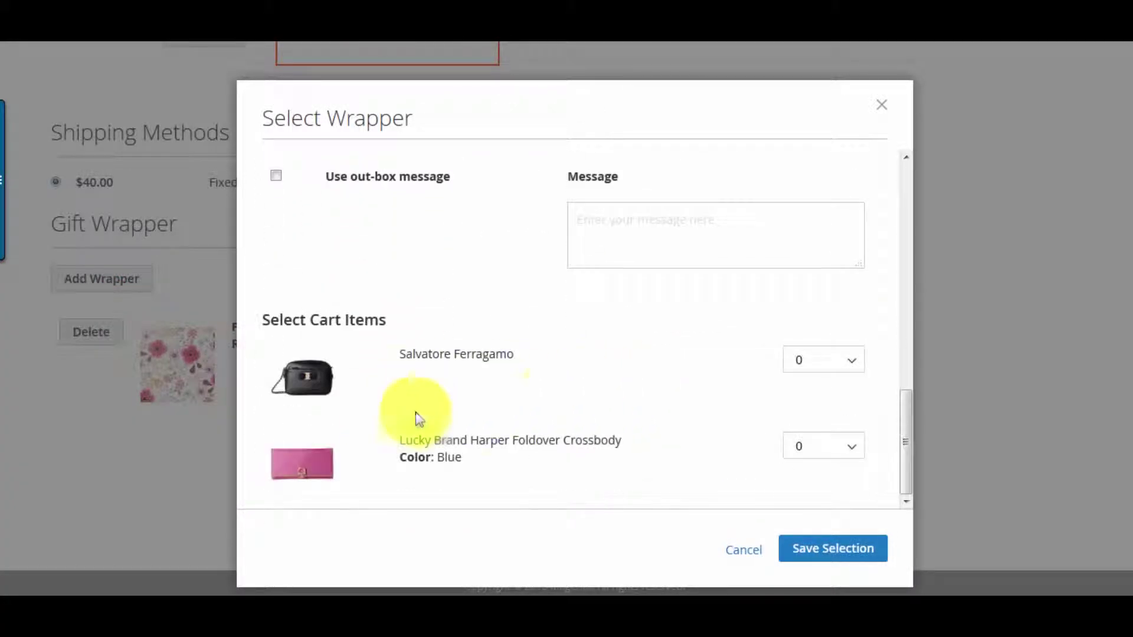
pyautogui.click(859, 453)
pyautogui.click(812, 484)
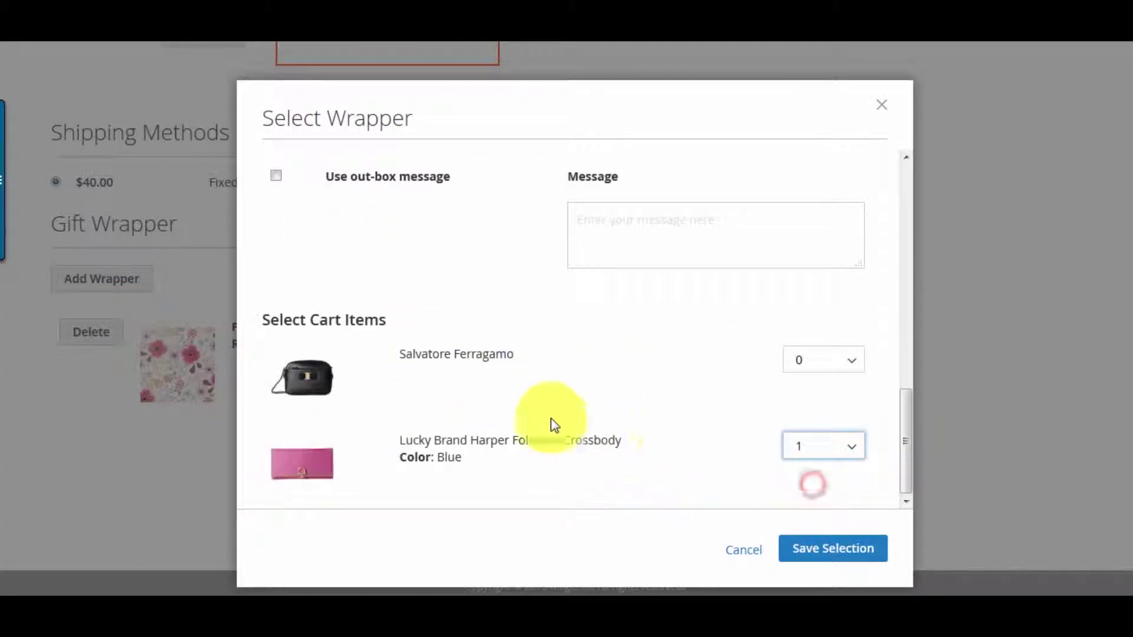
# Step: Attach the in-box message "I love you mom!" to the second wrapper
pyautogui.scroll(5, 372, 379)
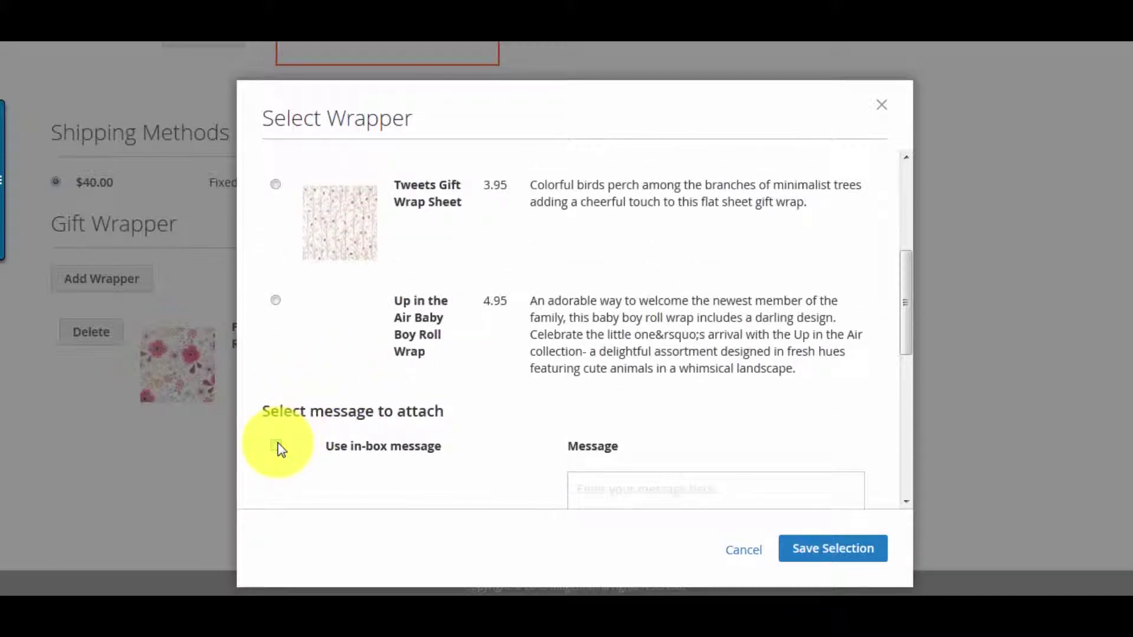
pyautogui.click(277, 446)
pyautogui.scroll(-2, 675, 430)
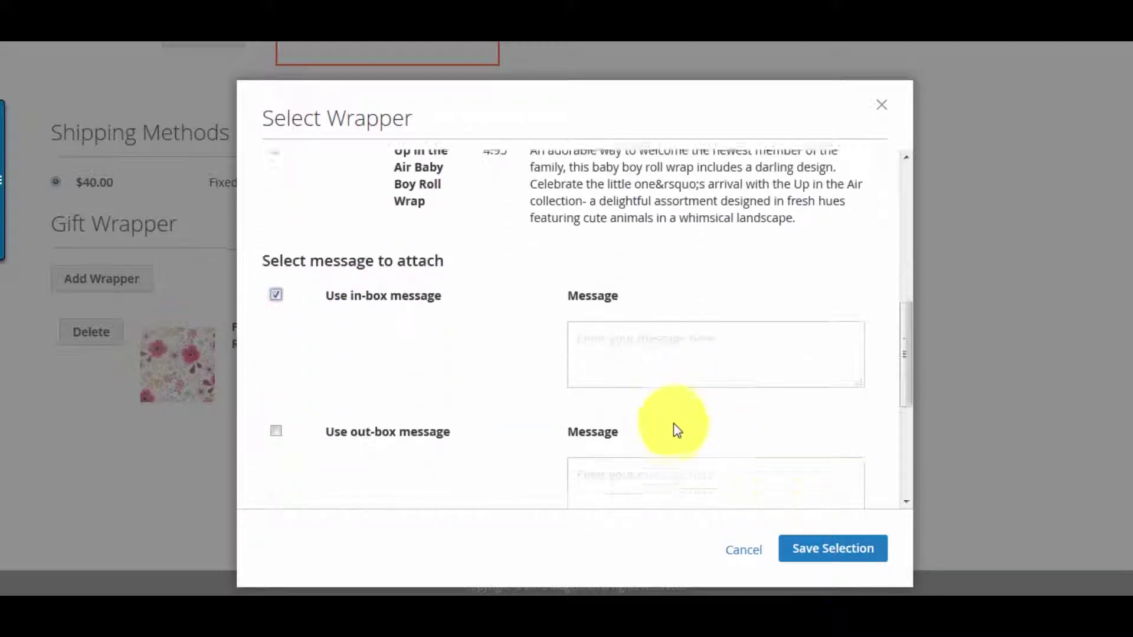
pyautogui.click(654, 367)
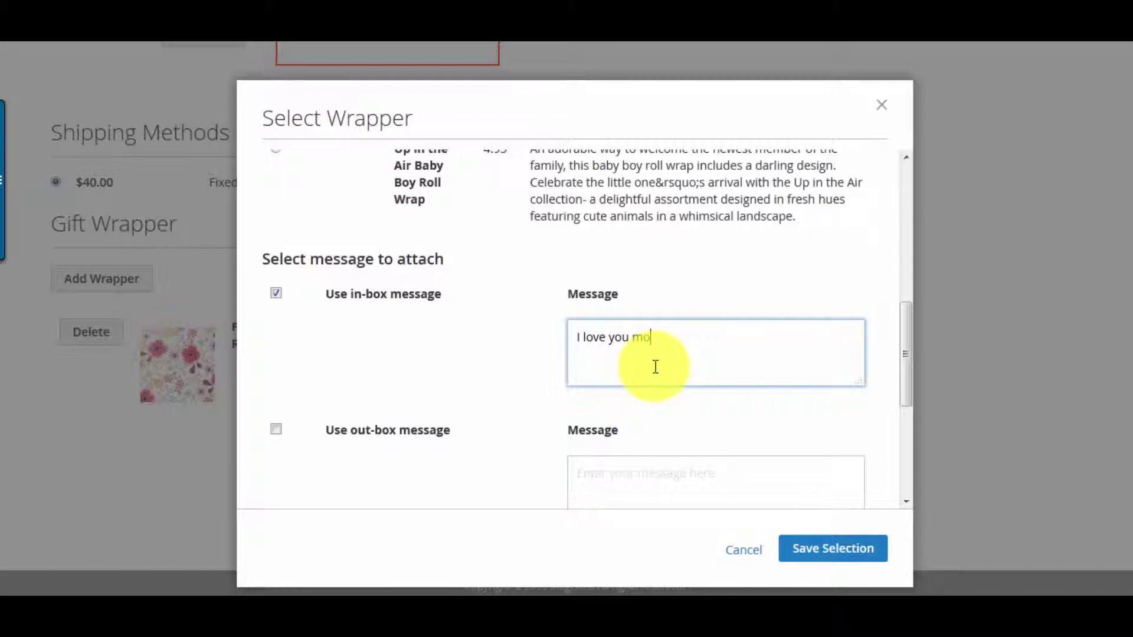
pyautogui.scroll(-2, 655, 378)
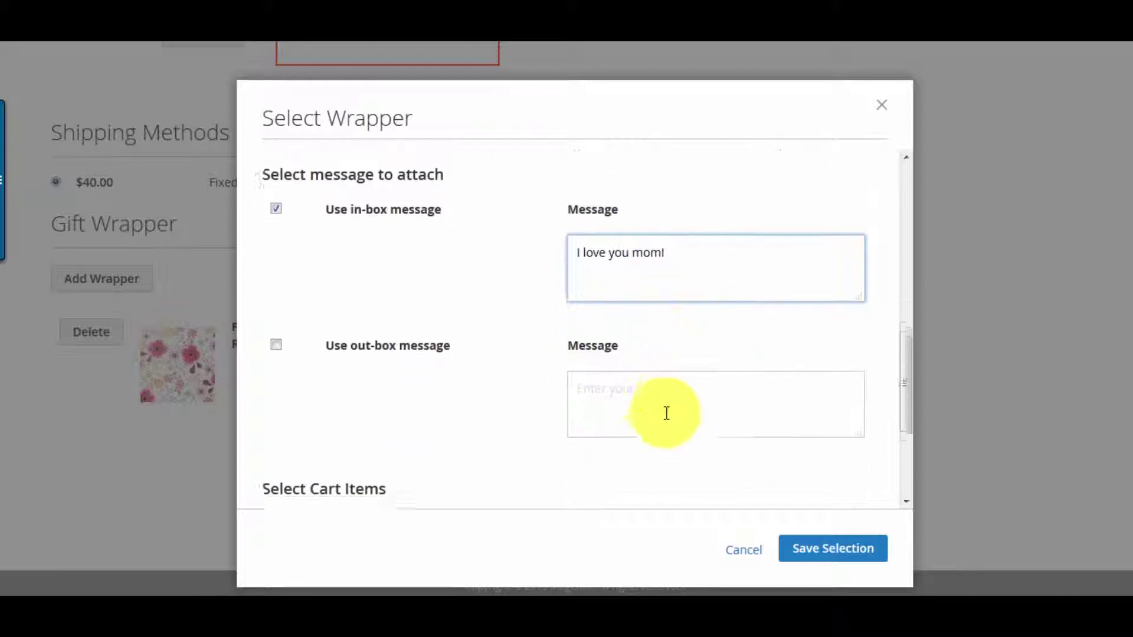
# Step: Choose the Triangle Flags Jumbo Roll Wrap for the second wrapper and save the selection
pyautogui.scroll(5, 580, 383)
pyautogui.scroll(3, 437, 354)
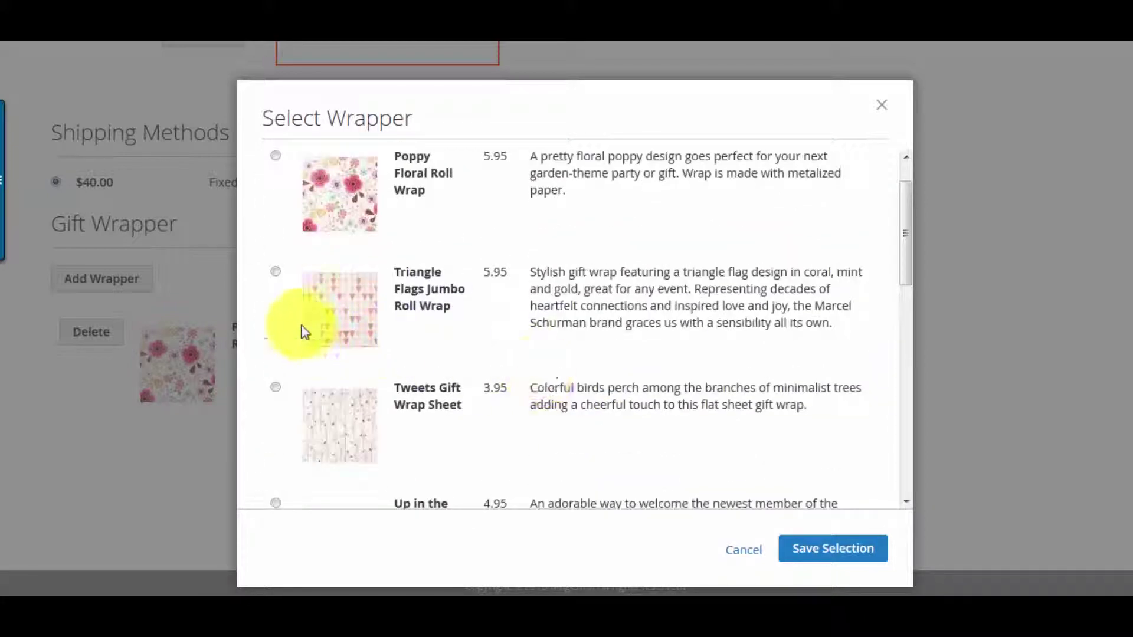
pyautogui.scroll(1, 278, 301)
pyautogui.click(275, 317)
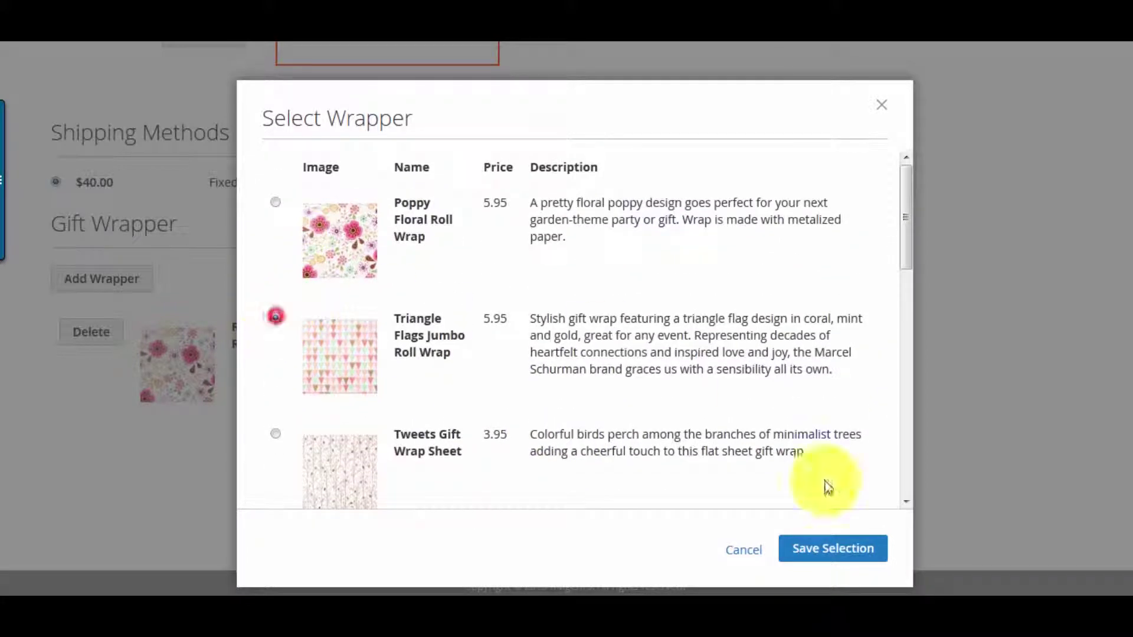
pyautogui.click(820, 551)
pyautogui.scroll(-2, 716, 263)
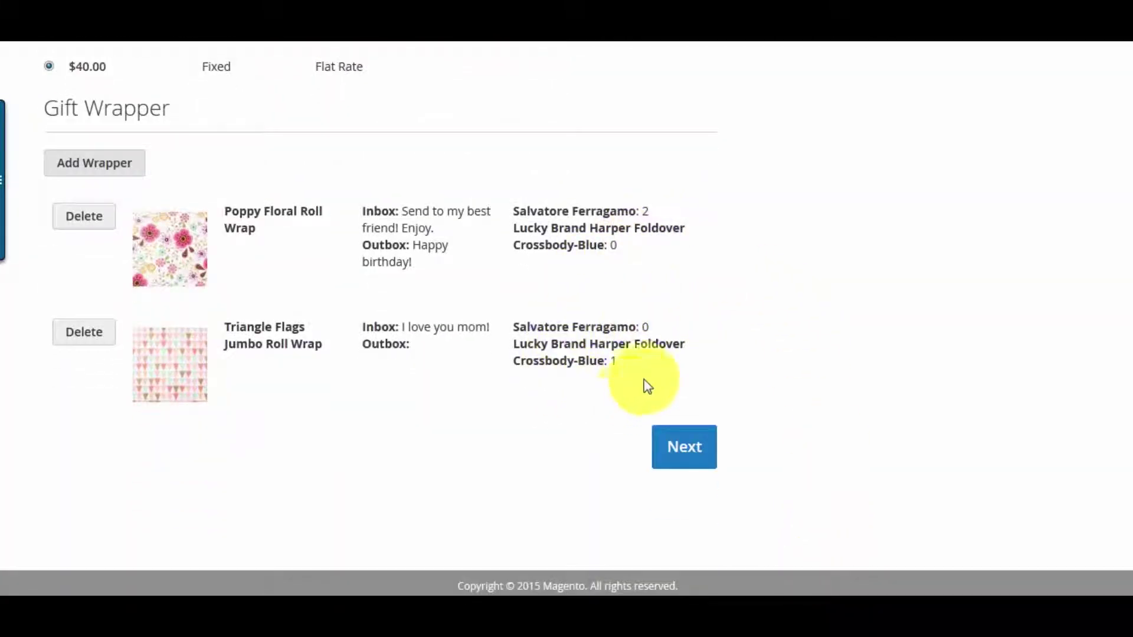
# Step: Start adding a third gift wrapper and assign 1 Salvatore Ferragamo and 1 blue Lucky Brand Harper Foldover Crossbody to it
pyautogui.click(100, 172)
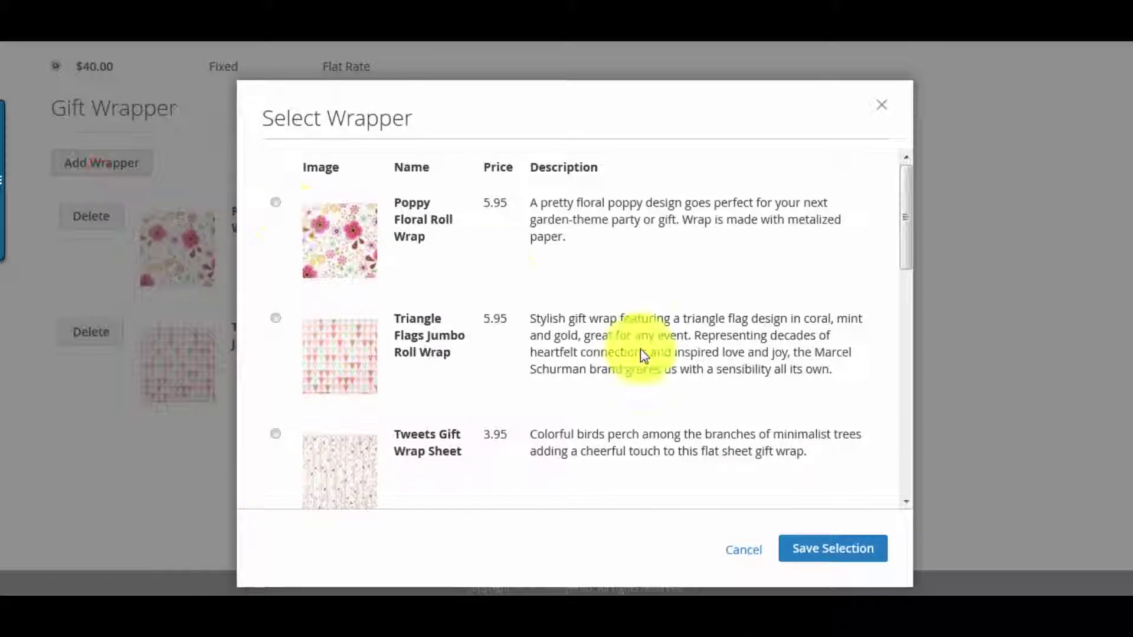
pyautogui.scroll(-8, 640, 354)
pyautogui.scroll(-1, 642, 354)
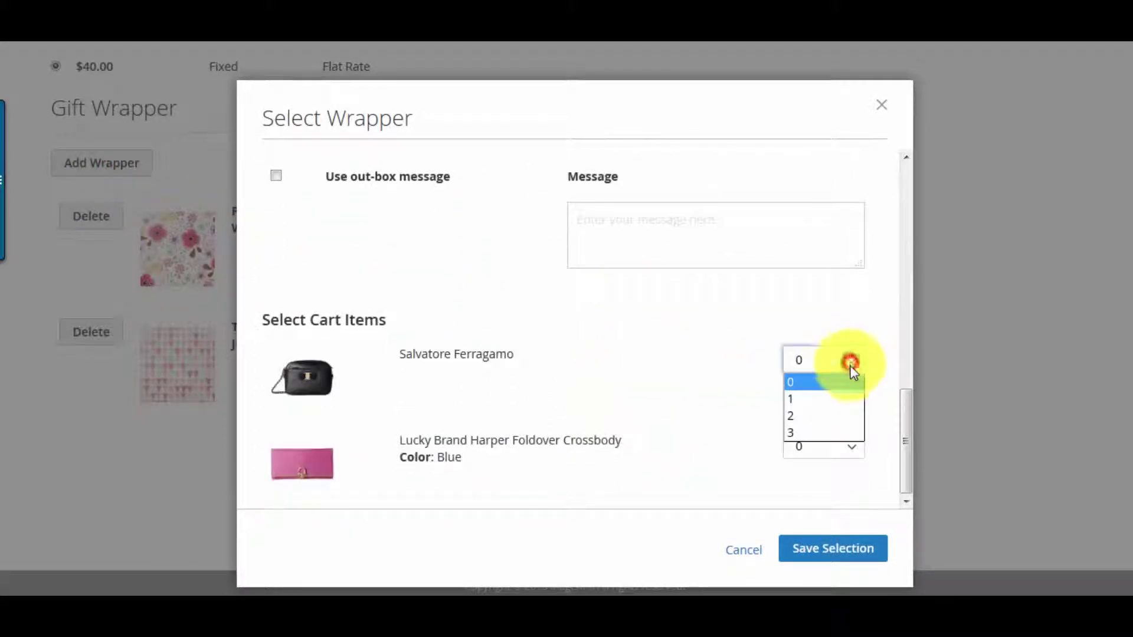
pyautogui.click(810, 400)
pyautogui.click(828, 450)
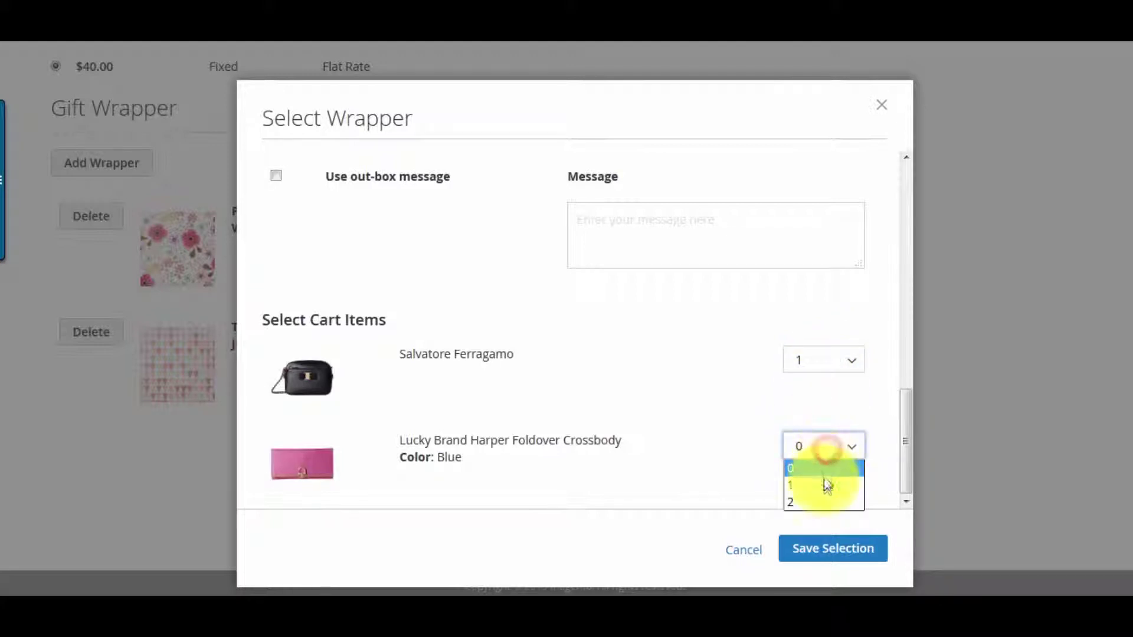
# Step: Choose the Tweets Gift Wrap Sheet for the third wrapper and save the selection without any message
pyautogui.scroll(10, 405, 242)
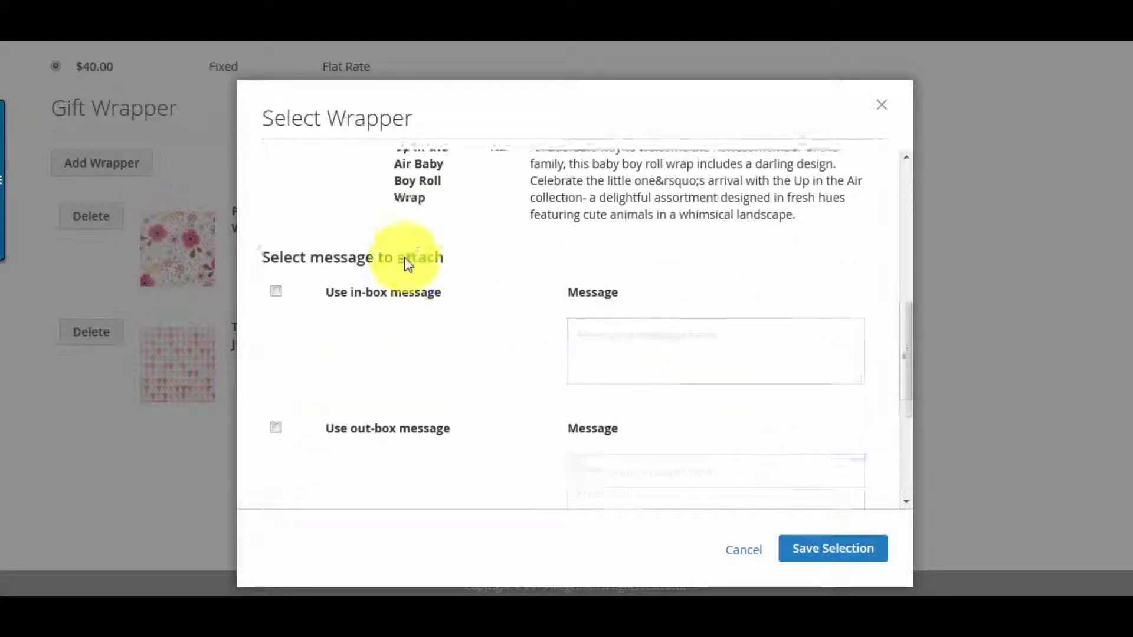
pyautogui.scroll(2, 293, 236)
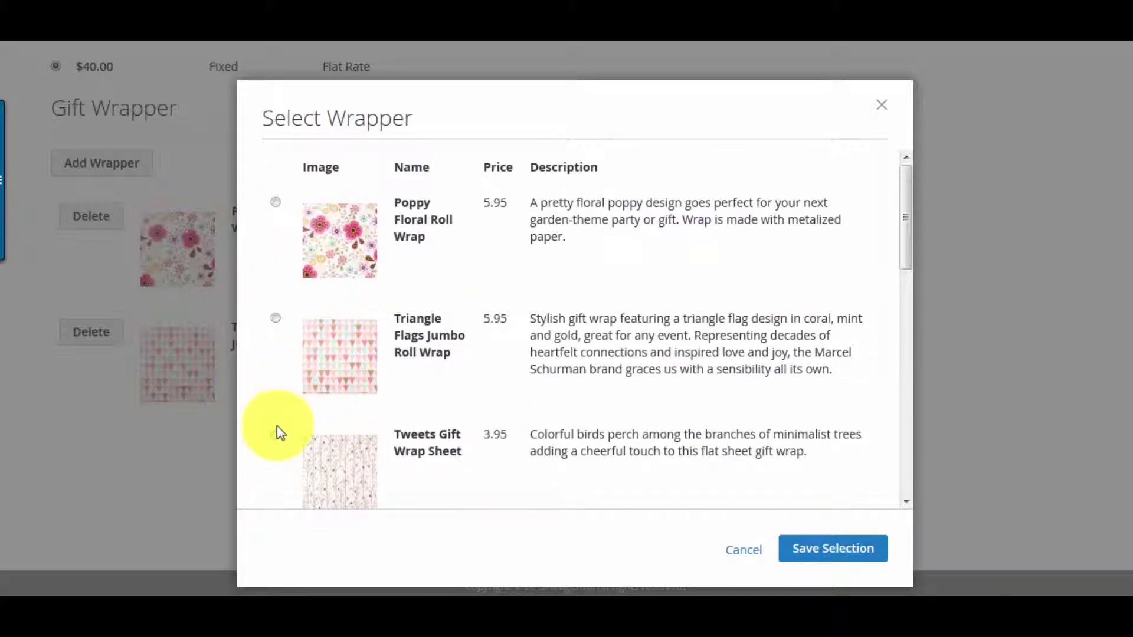
pyautogui.click(794, 546)
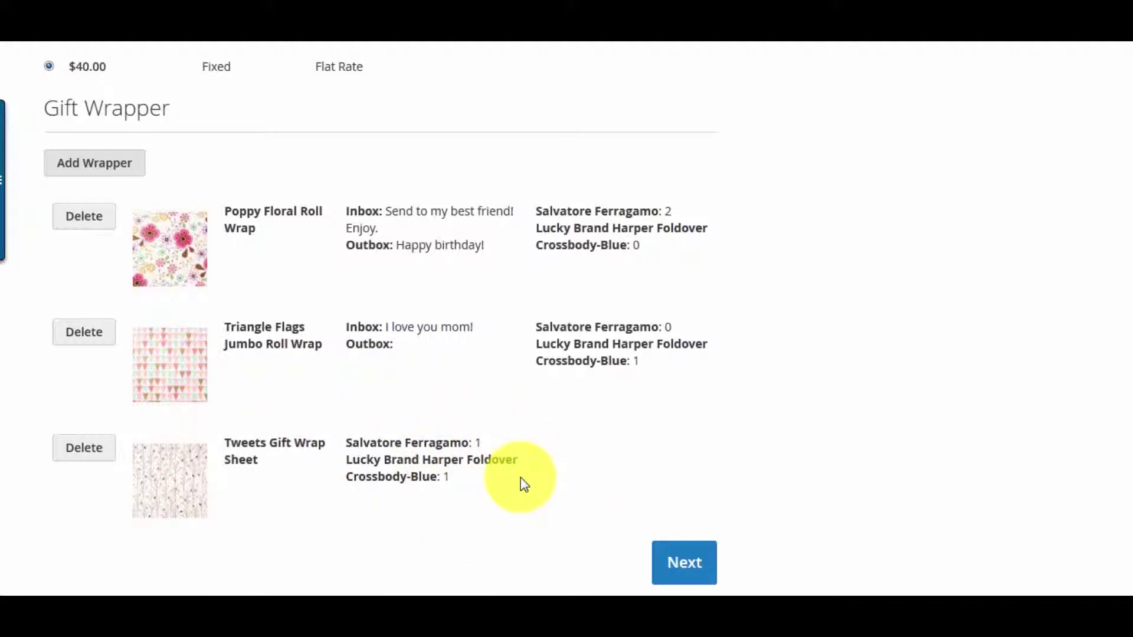
# Step: Check the shipping address, shipping method and the three gift wrappers, and continue to Review & Payments
pyautogui.scroll(5, 500, 468)
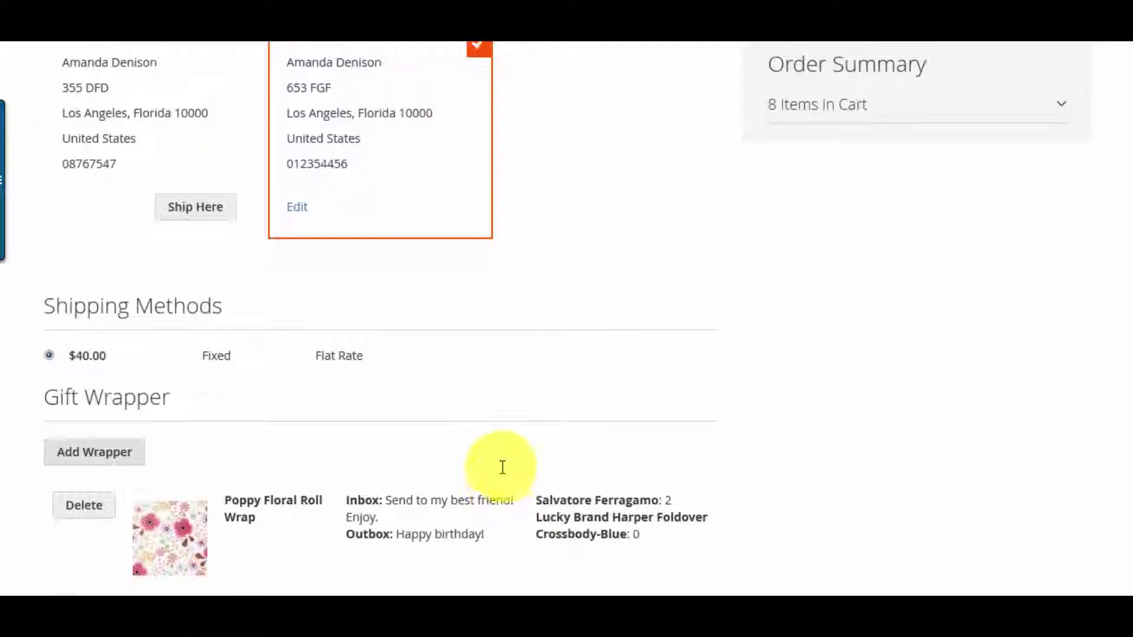
pyautogui.scroll(-6, 584, 507)
pyautogui.click(696, 478)
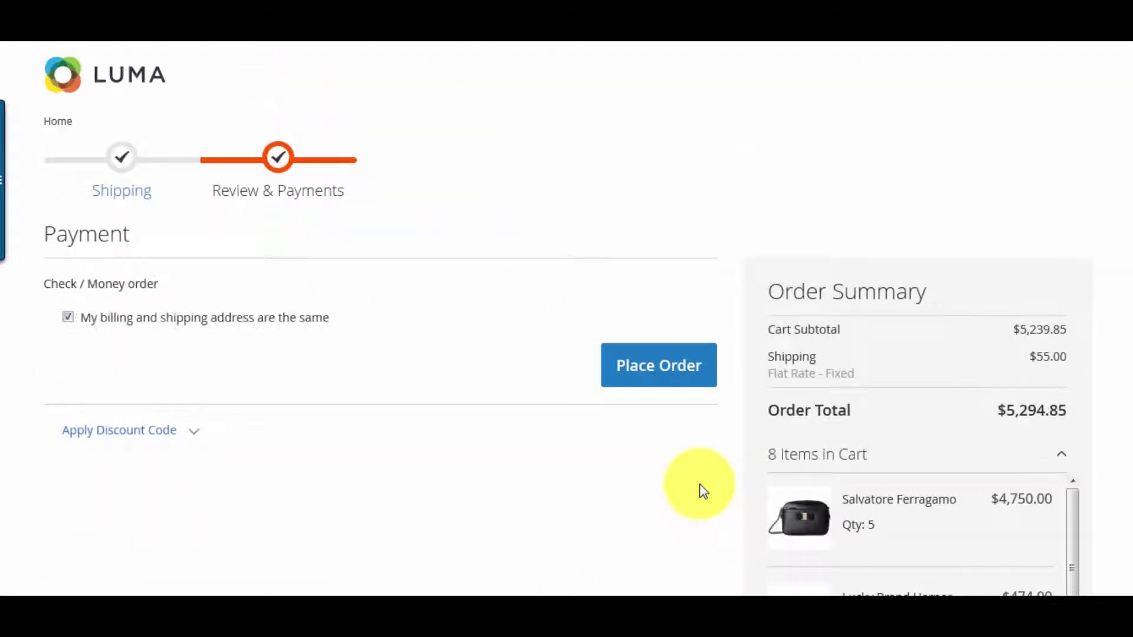
# Step: Review the order summary including the gift wraps in the cart items, and place the order
pyautogui.scroll(-2, 702, 485)
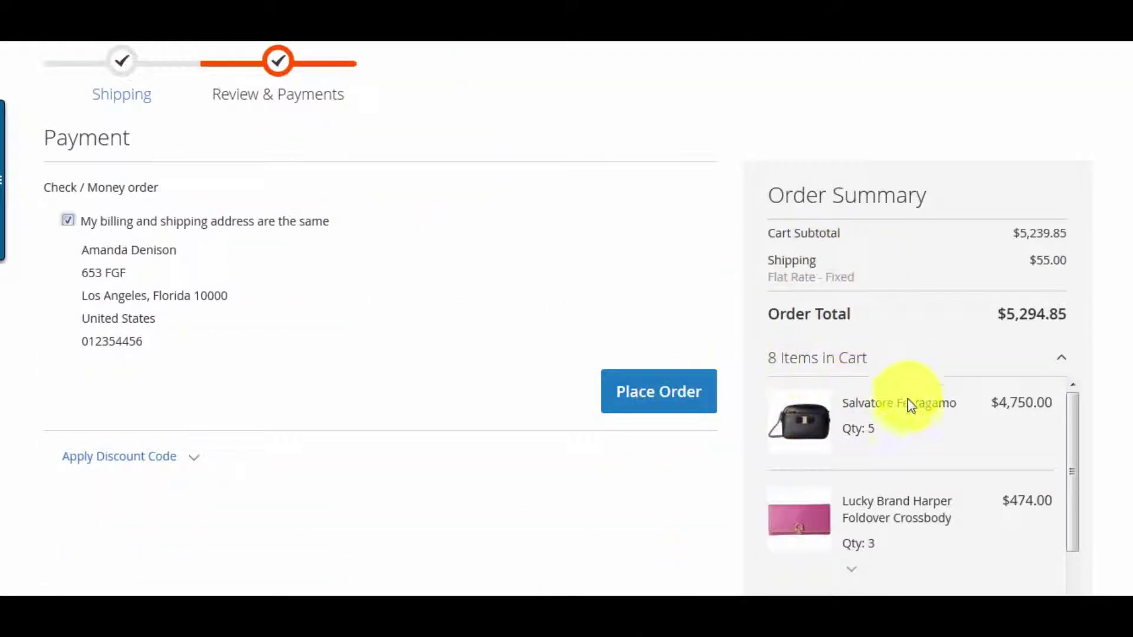
pyautogui.scroll(-5, 910, 406)
pyautogui.scroll(-5, 991, 461)
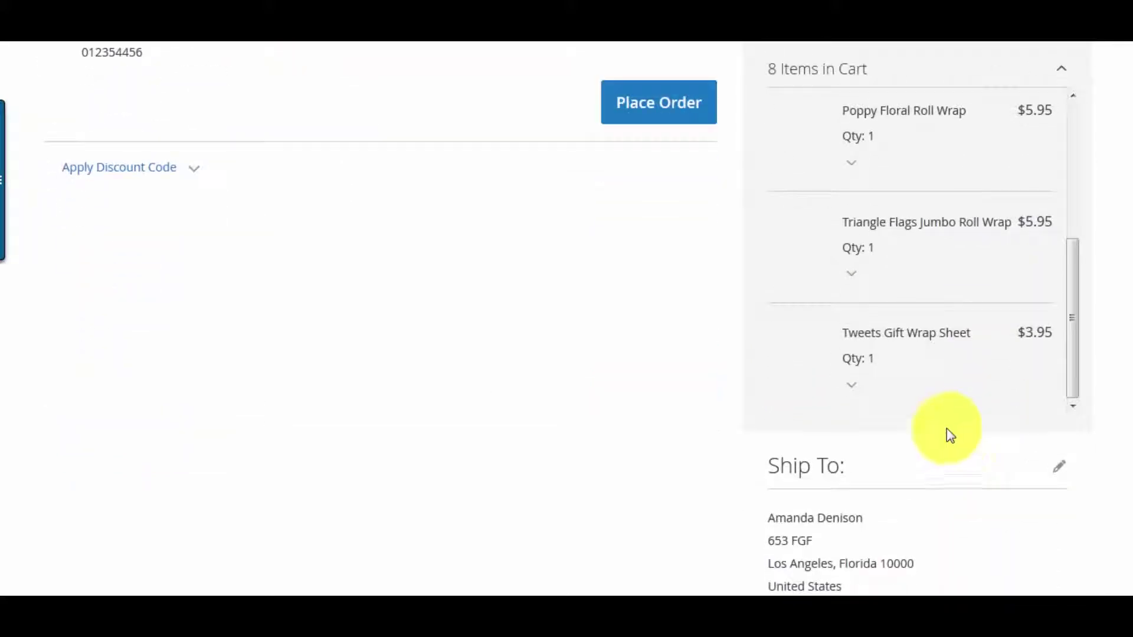
pyautogui.scroll(-4, 911, 291)
pyautogui.scroll(10, 911, 309)
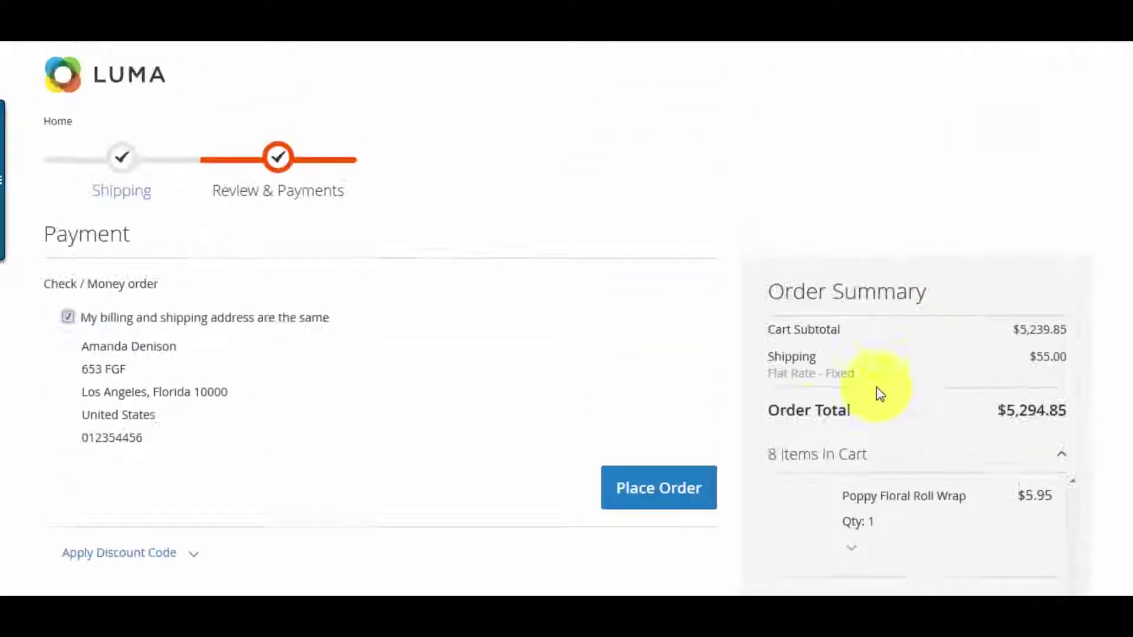
pyautogui.click(630, 503)
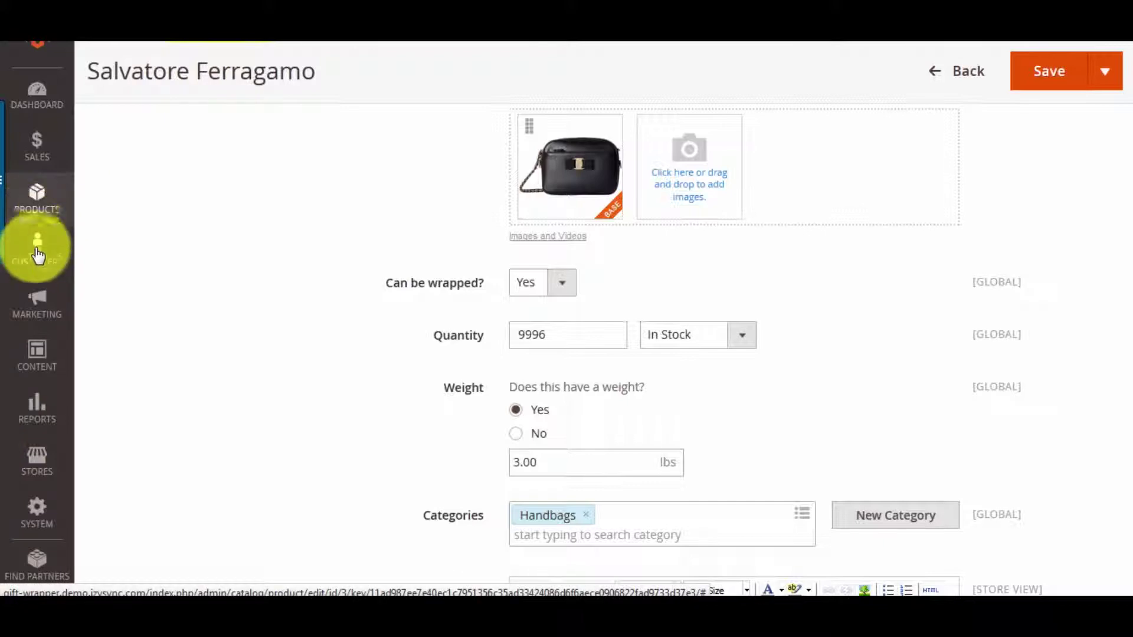
# Step: Switch to the Magento admin and open the newest pending order from the sales orders list
pyautogui.click(37, 253)
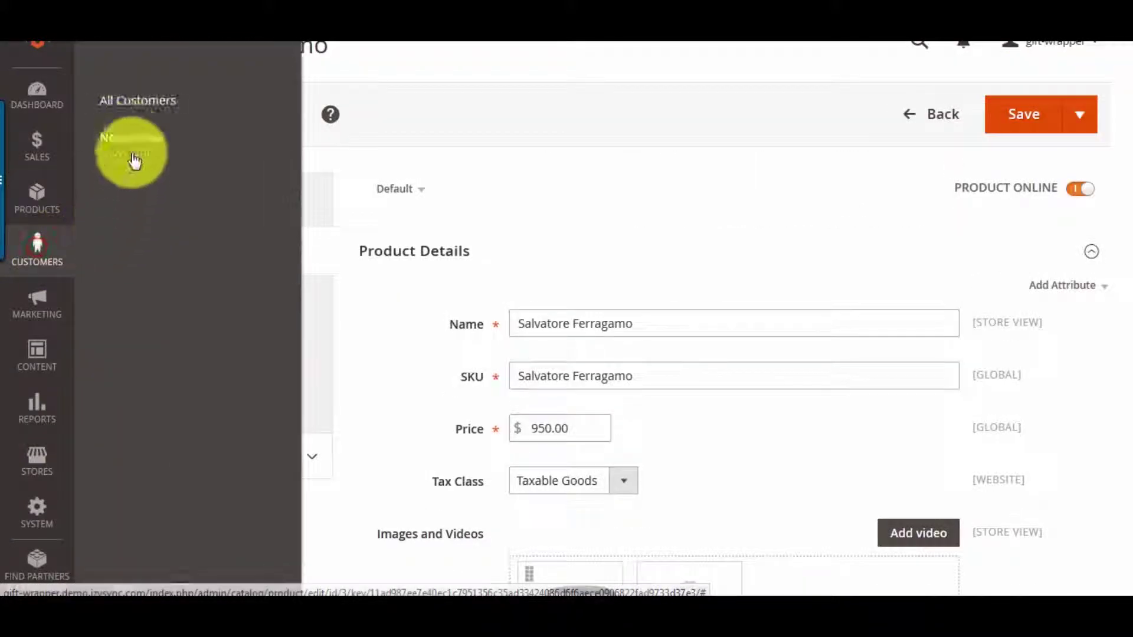
pyautogui.click(39, 150)
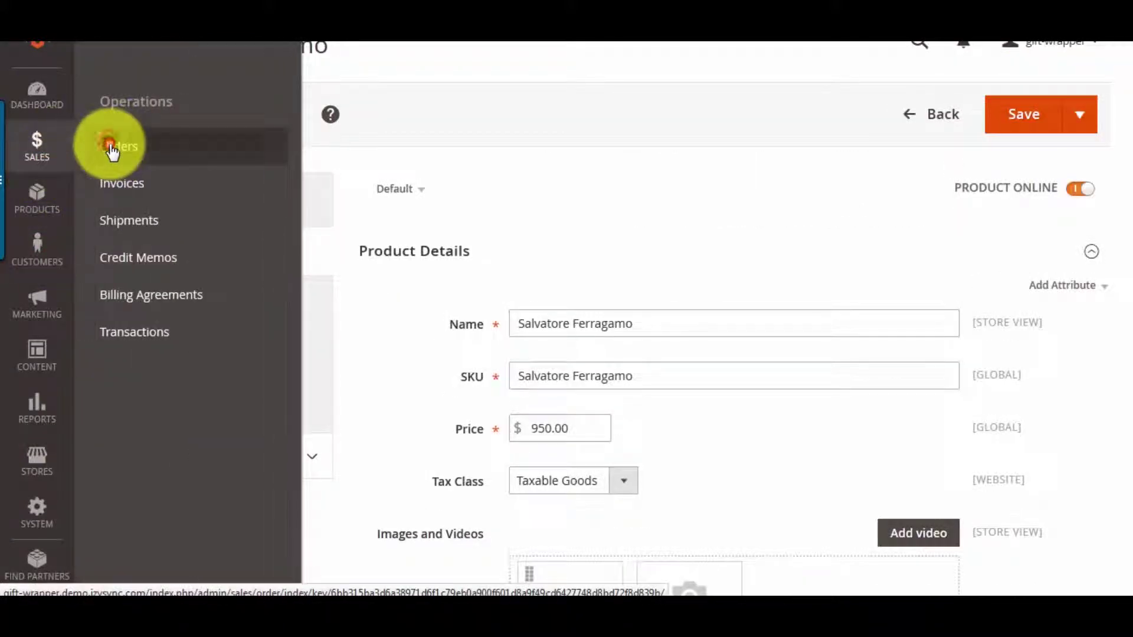
pyautogui.click(112, 153)
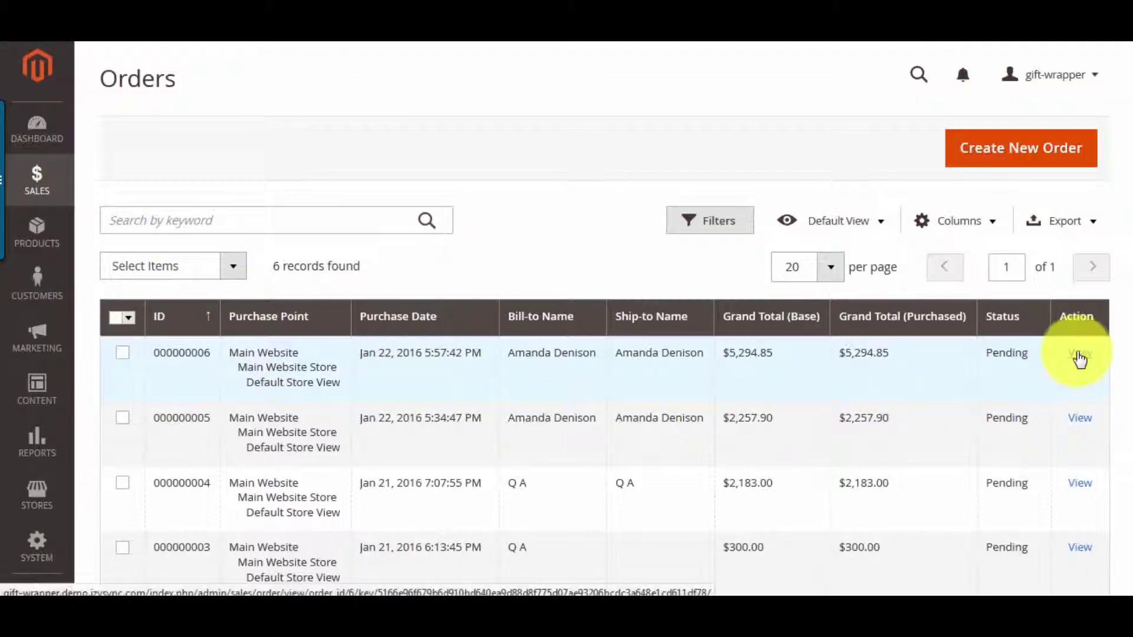
pyautogui.click(1080, 356)
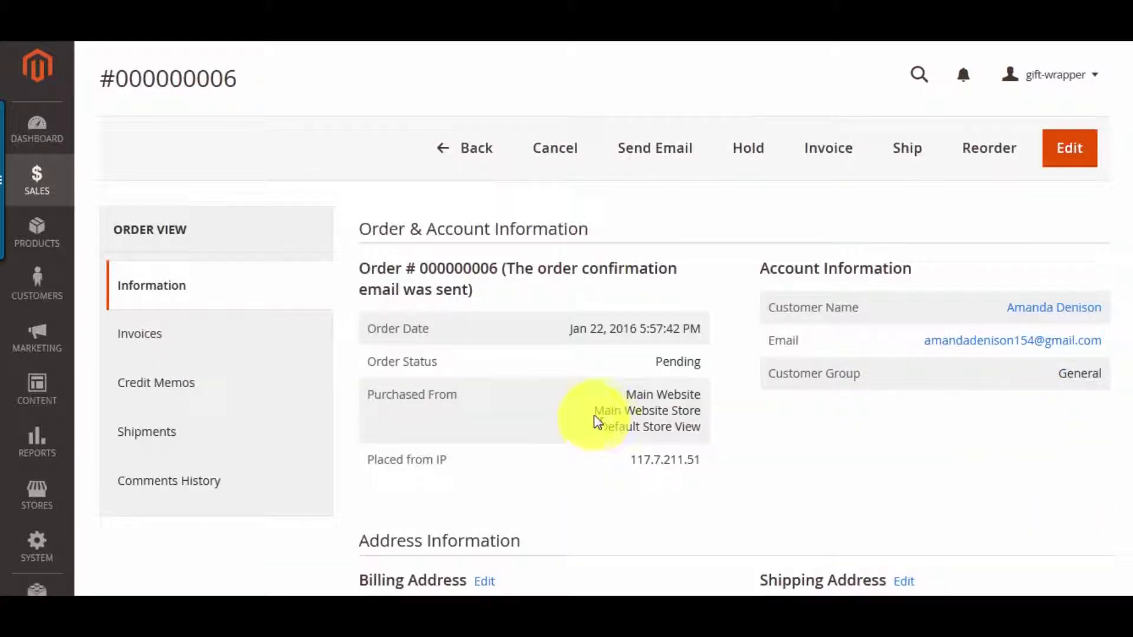
# Step: Create and submit a shipment for all items of the order, including the gift wraps
pyautogui.scroll(-1, 815, 332)
pyautogui.scroll(1, 838, 324)
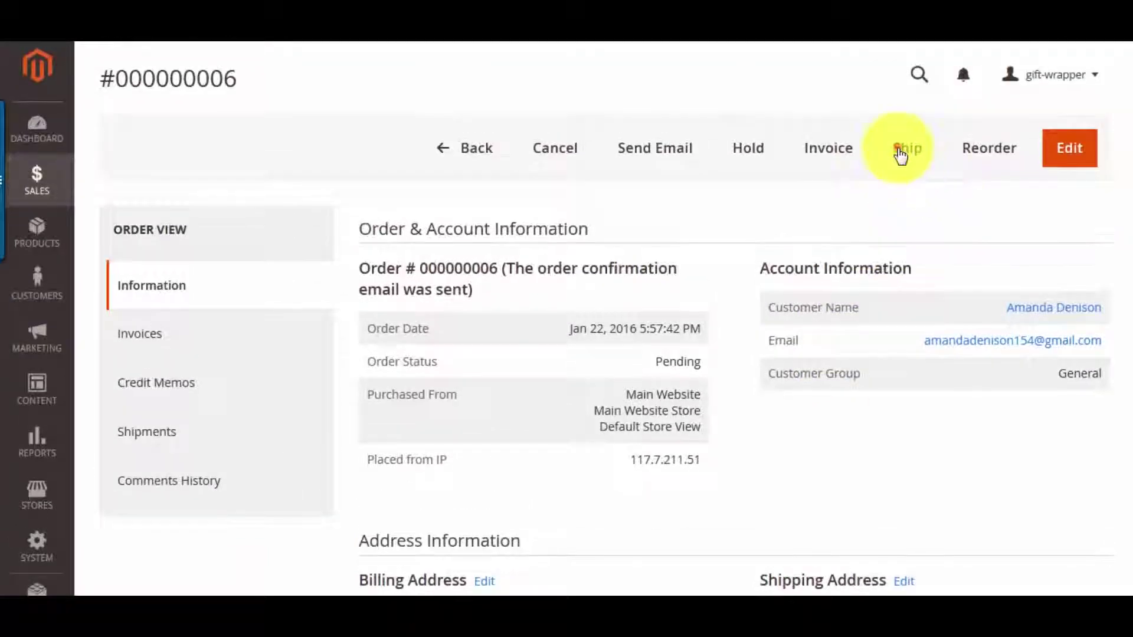
pyautogui.click(899, 148)
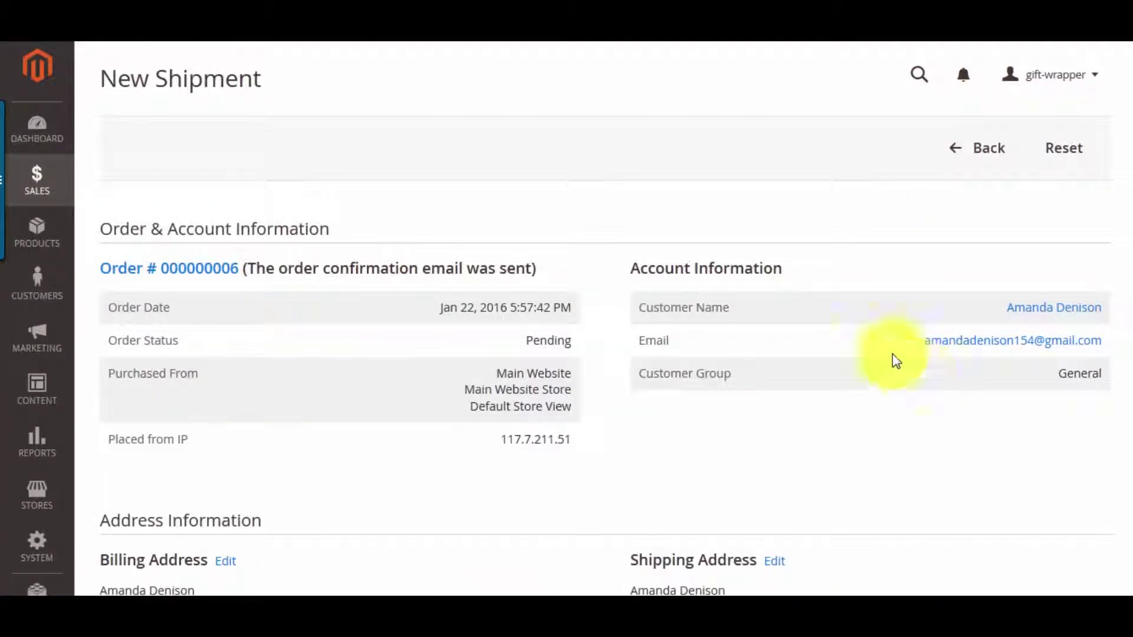
pyautogui.scroll(-20, 868, 239)
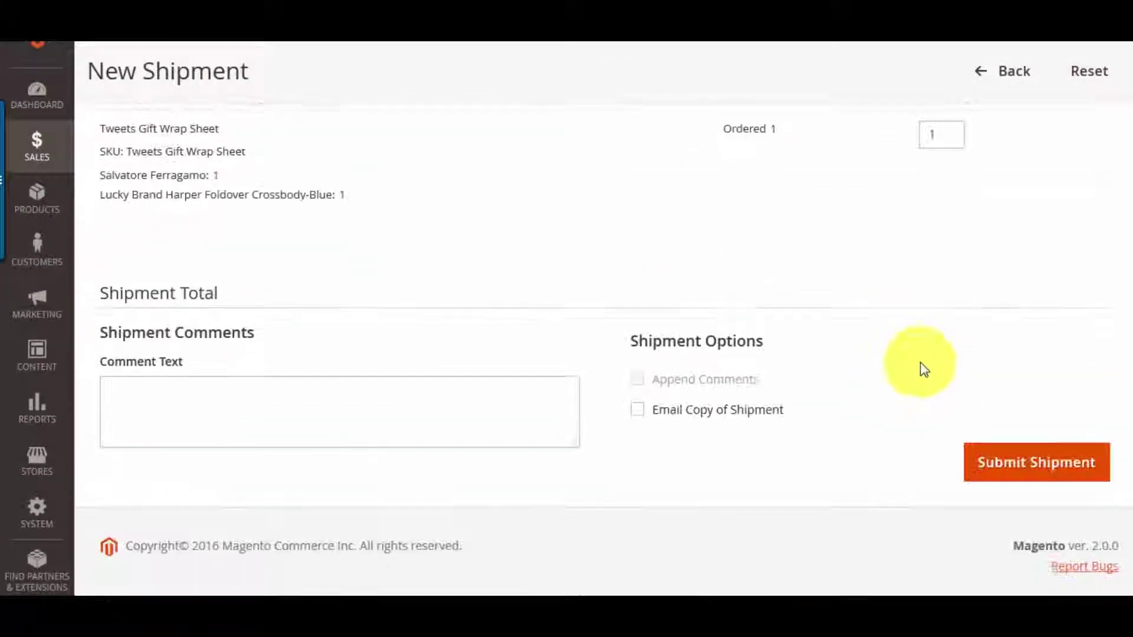
pyautogui.scroll(-1, 924, 370)
pyautogui.click(987, 437)
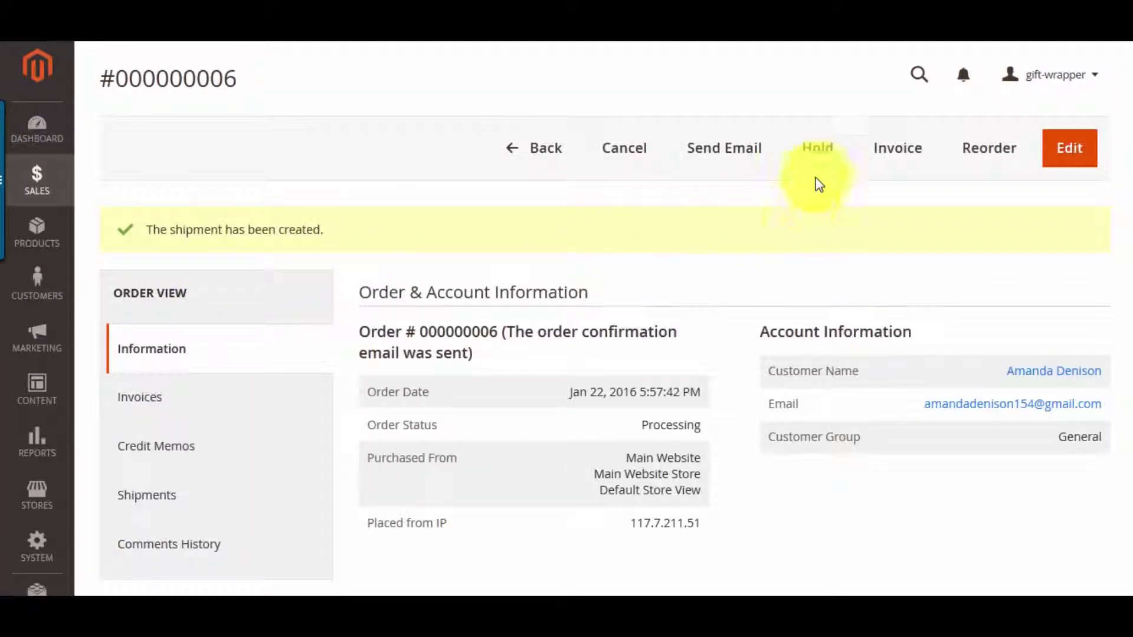
# Step: Create and submit an invoice for the whole order
pyautogui.click(898, 149)
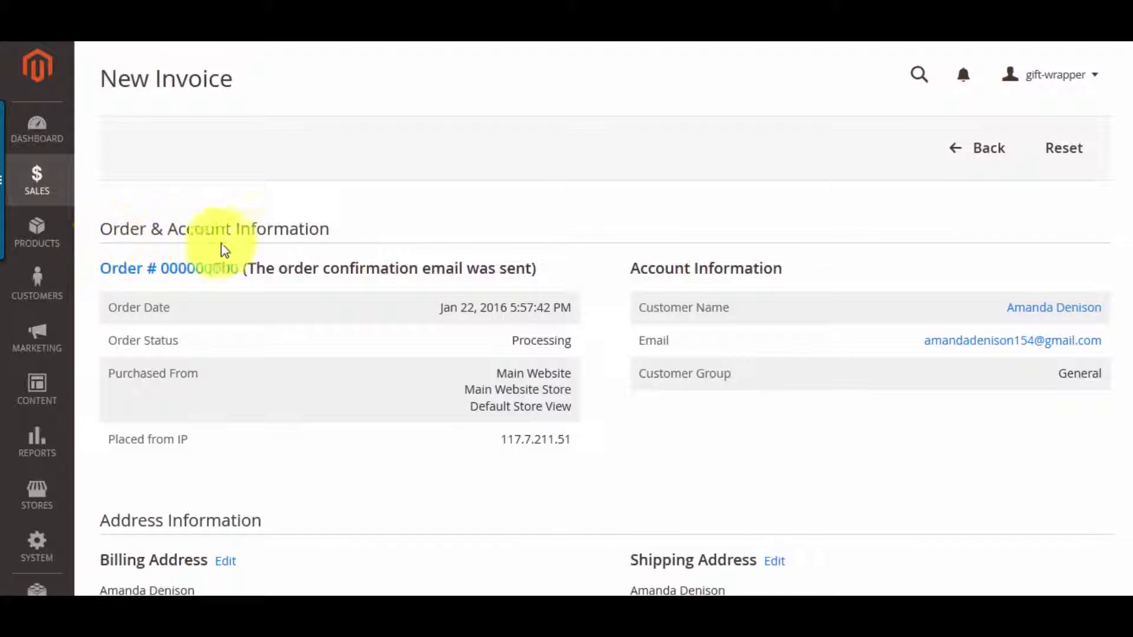
pyautogui.scroll(-15, 782, 373)
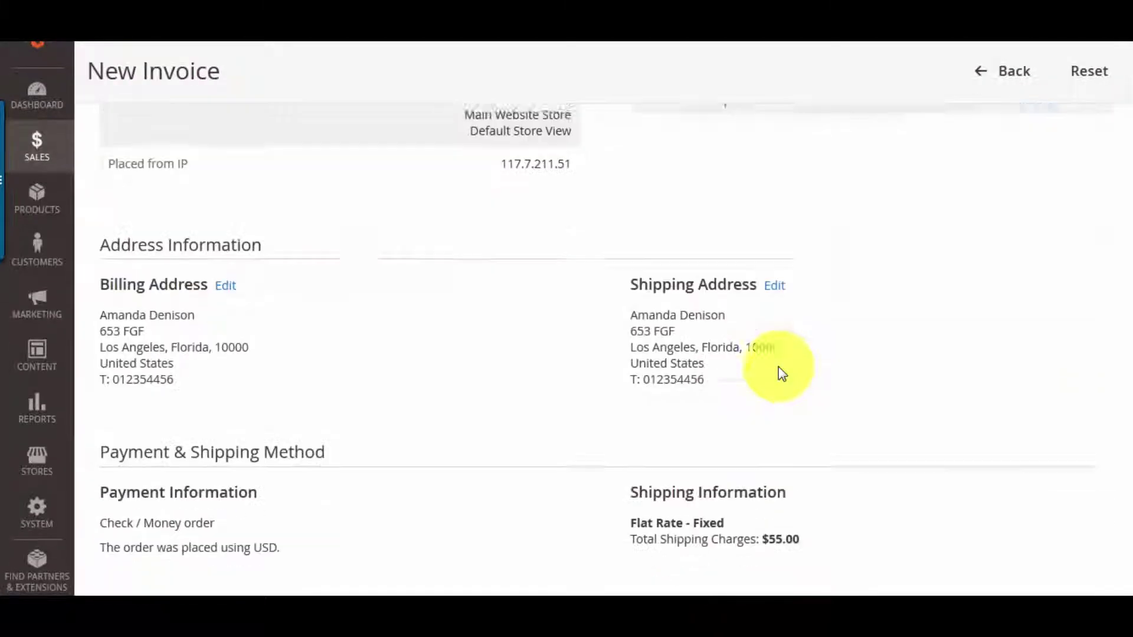
pyautogui.scroll(-7, 944, 449)
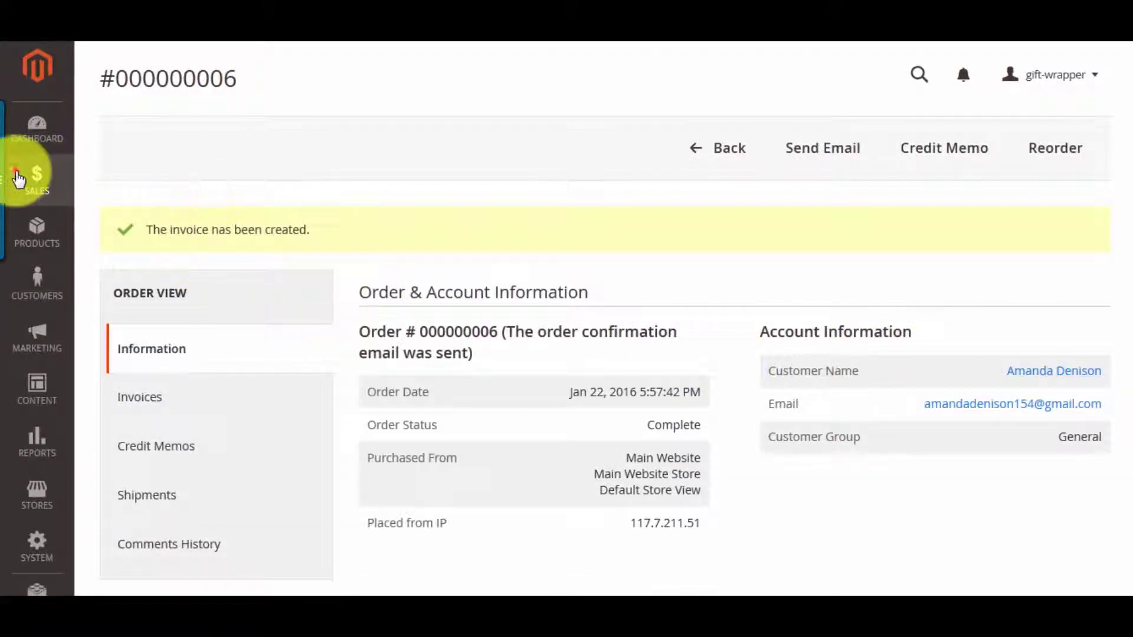
# Step: Return to the sales orders list and check the status of the shipped and invoiced order
pyautogui.click(17, 177)
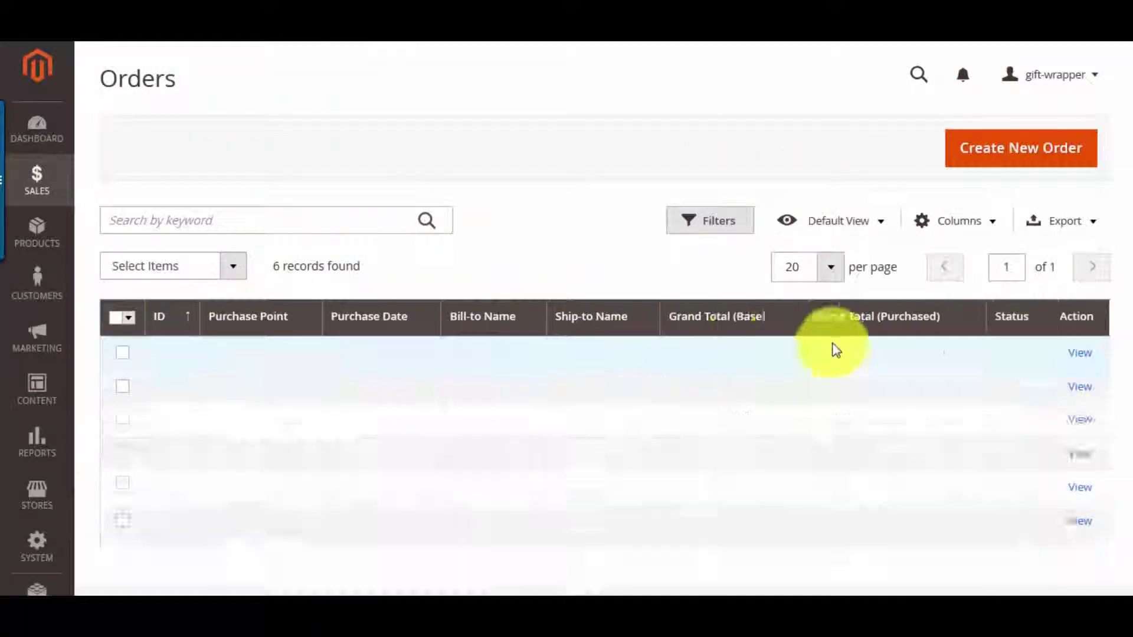
pyautogui.scroll(-2, 834, 349)
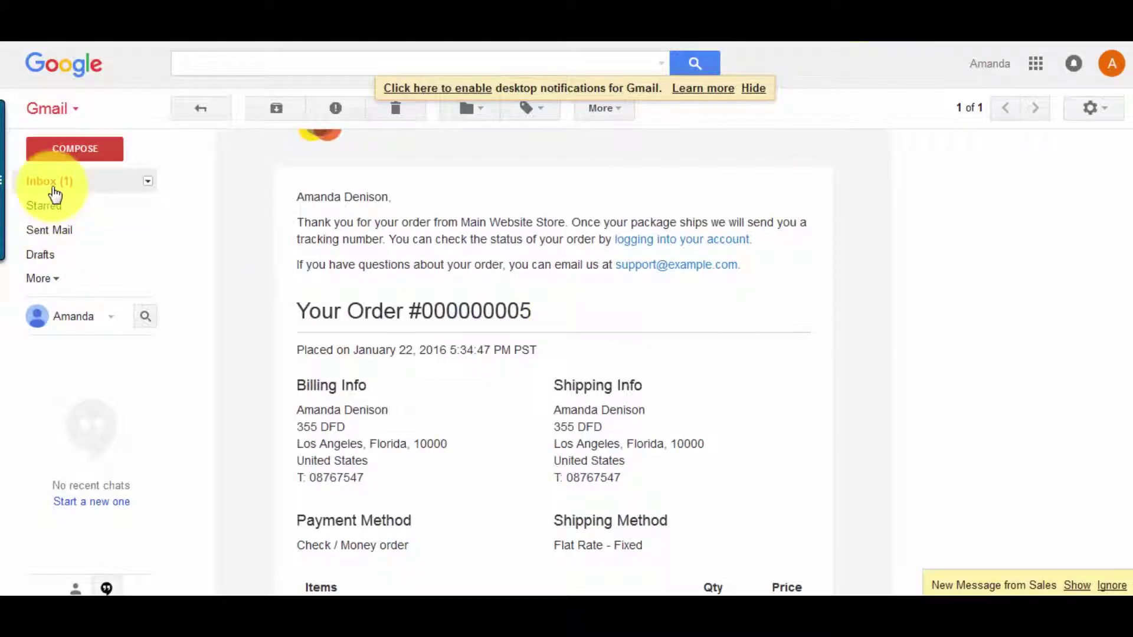
# Step: Switch to the customer's Gmail account and open the inbox to find the new order e-mail
pyautogui.click(52, 185)
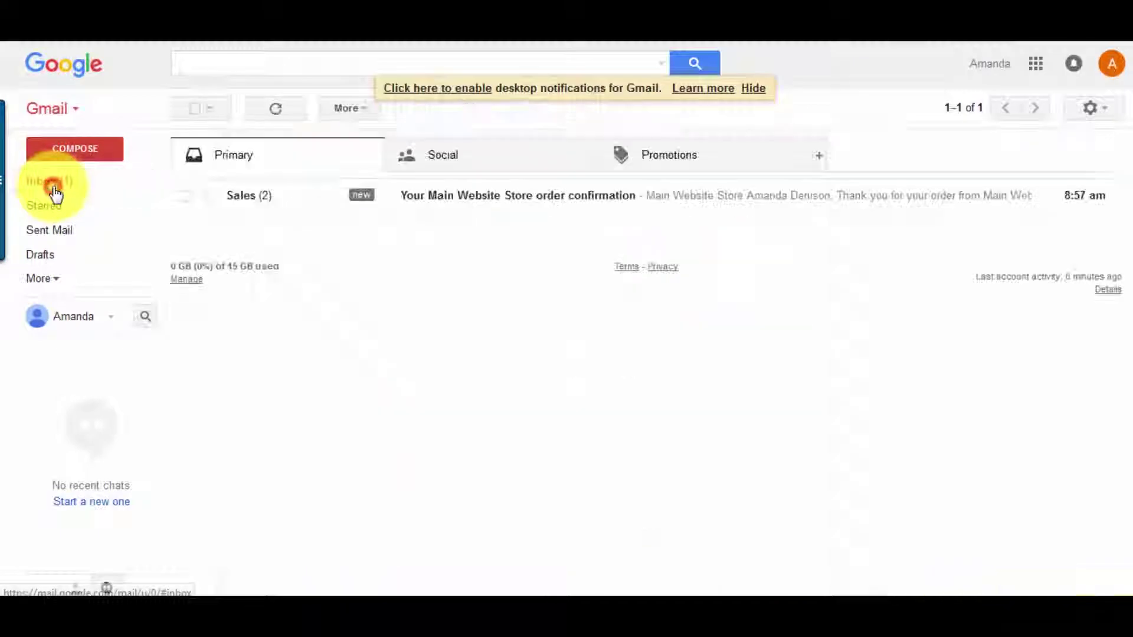